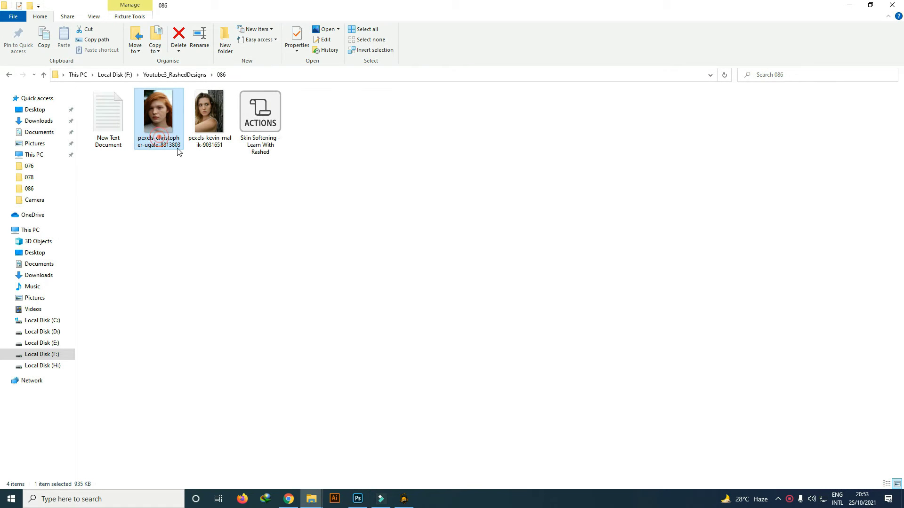
Preview the red-haired woman's portrait from folder 086 and open it in Photoshop.
double_click(160, 140)
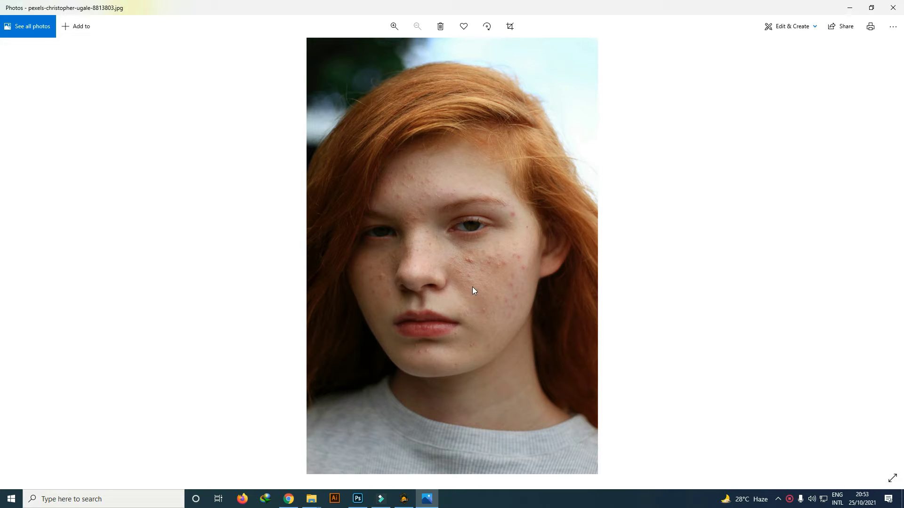
scroll(475, 285, "up", 2)
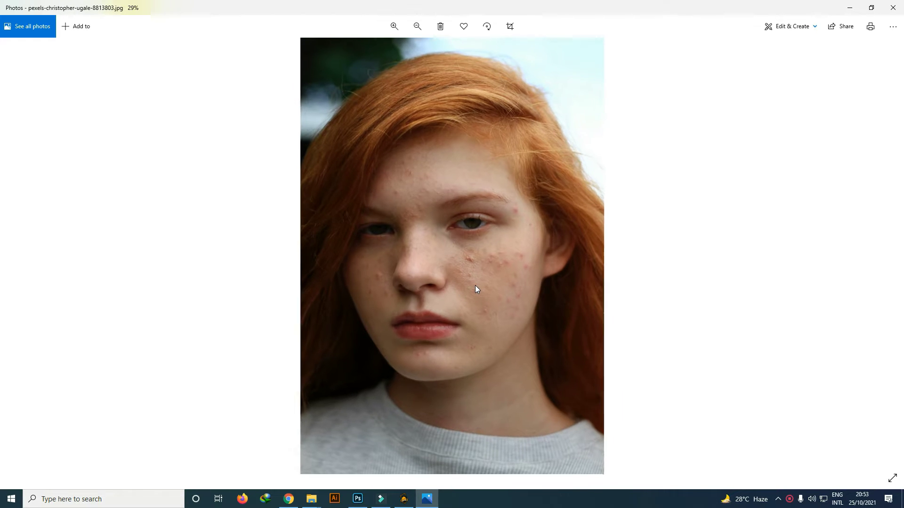
left_click(892, 8)
left_click_drag(160, 142, 431, 292)
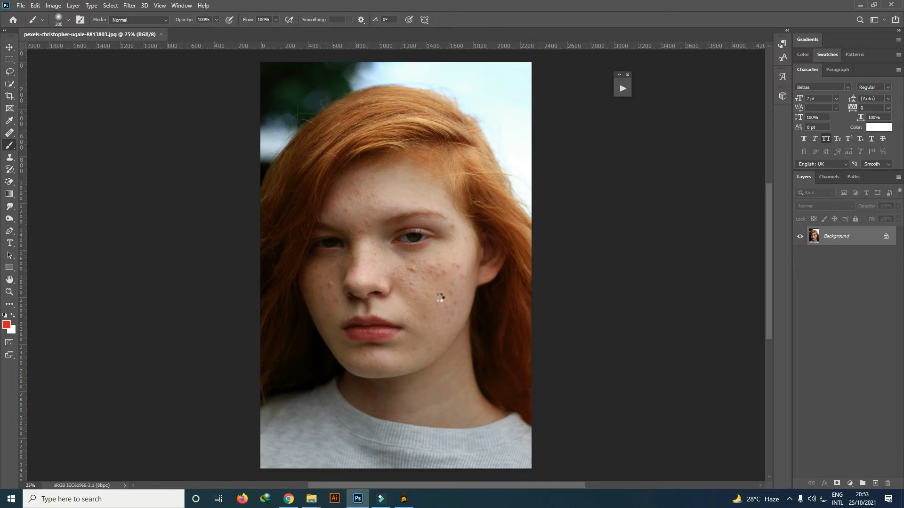
Close the collapsed floating panel, show the Actions panel and place it beside the portrait.
left_click(628, 75)
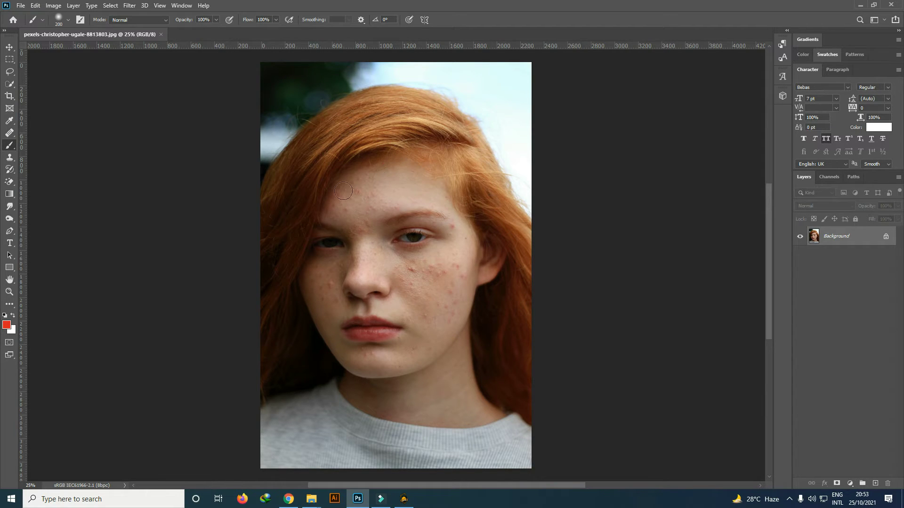
left_click(183, 6)
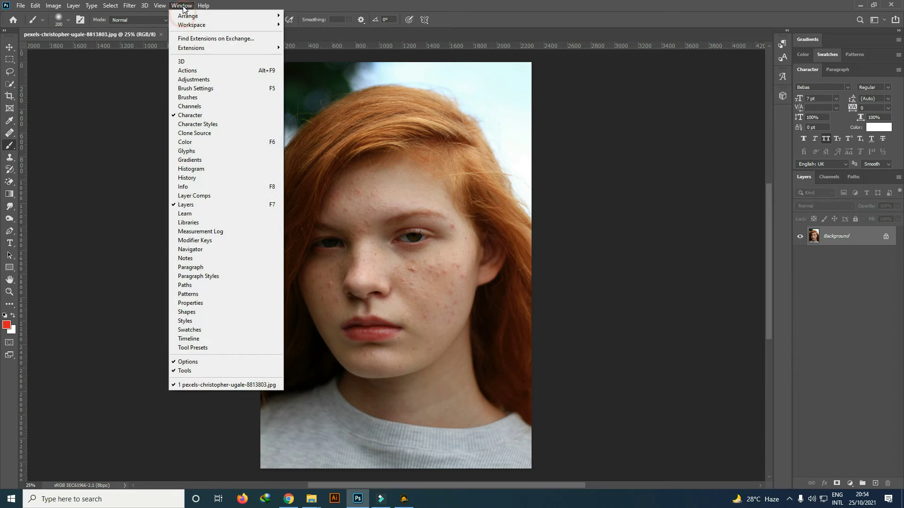
left_click(188, 70)
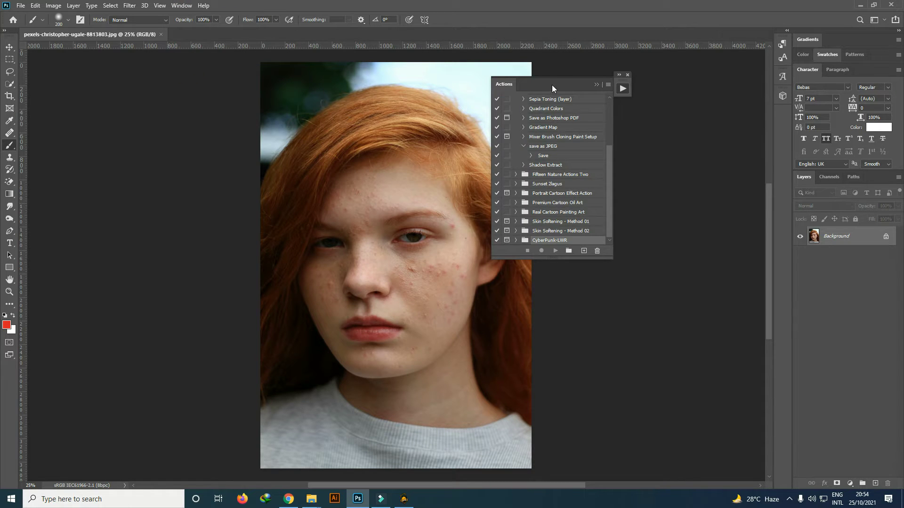
left_click_drag(552, 85, 664, 86)
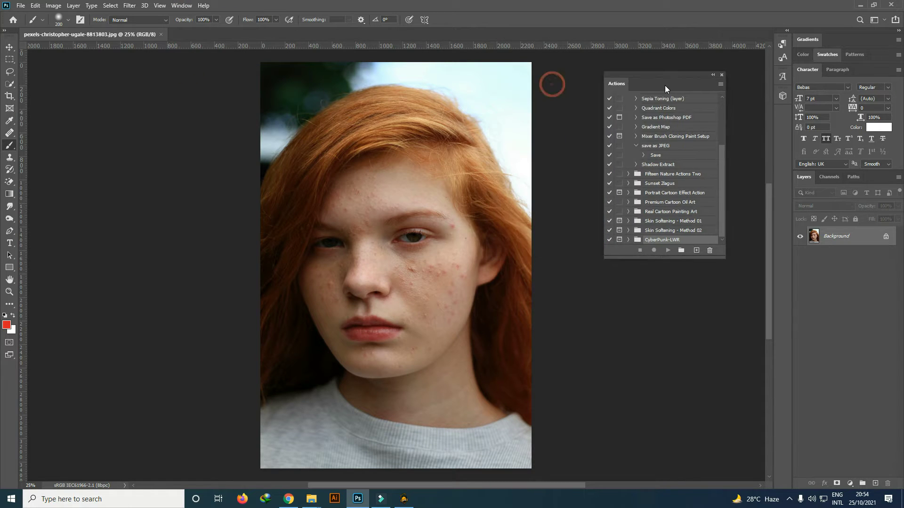
Load the "Skin Softening - Learn With Rashed" action set and expand it to show its parts.
left_click(719, 84)
left_click(751, 260)
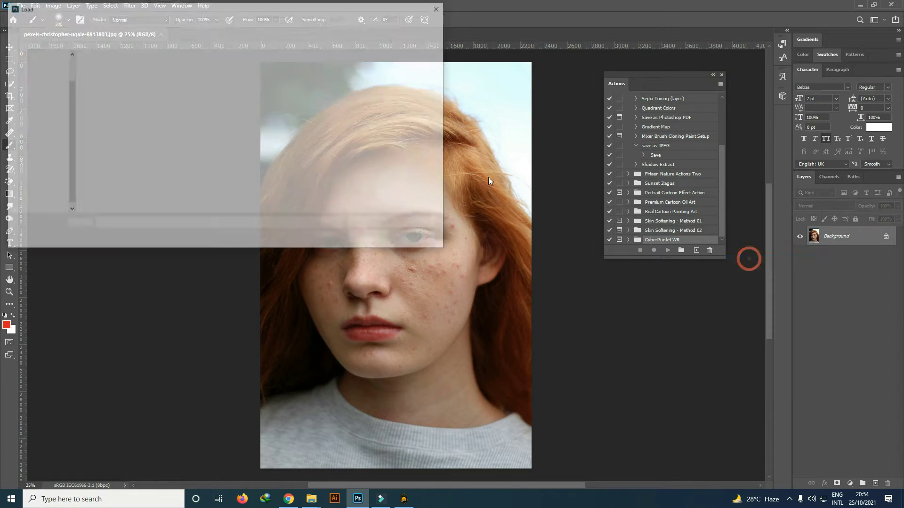
left_click(118, 90)
left_click(365, 238)
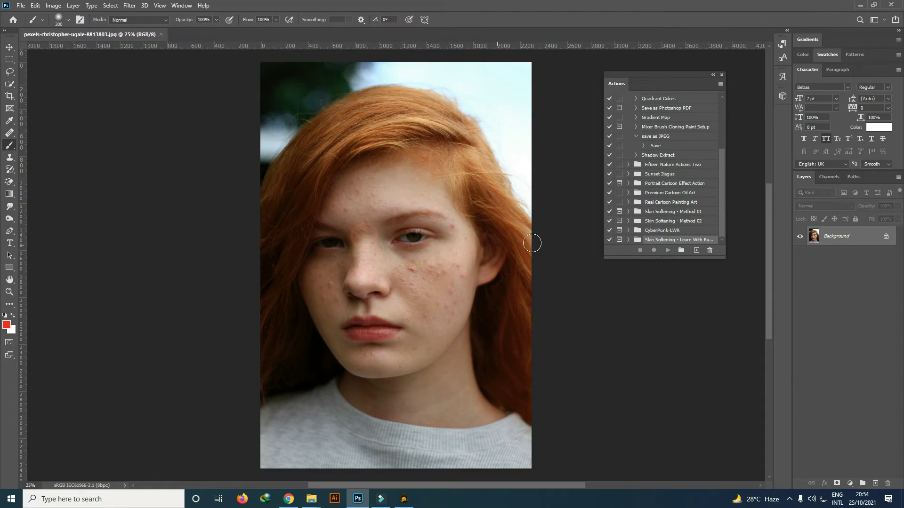
left_click(628, 239)
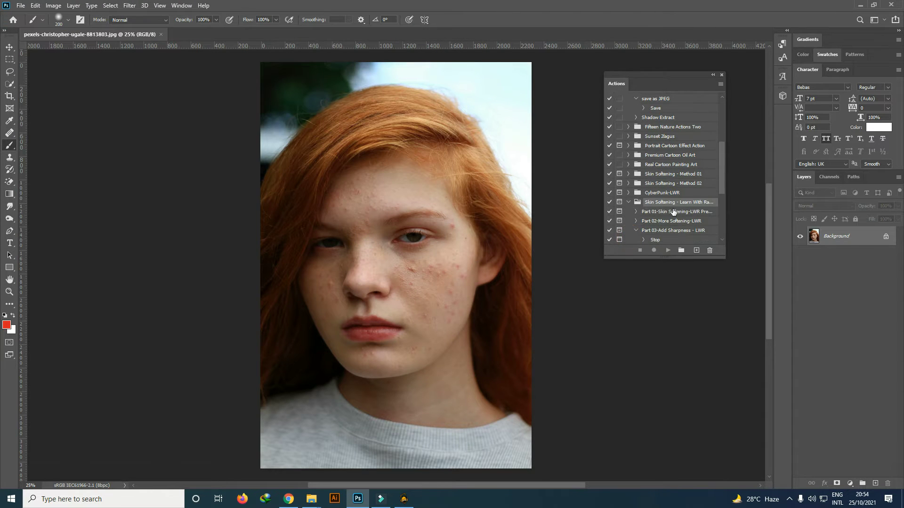
scroll(638, 231, "down", 1)
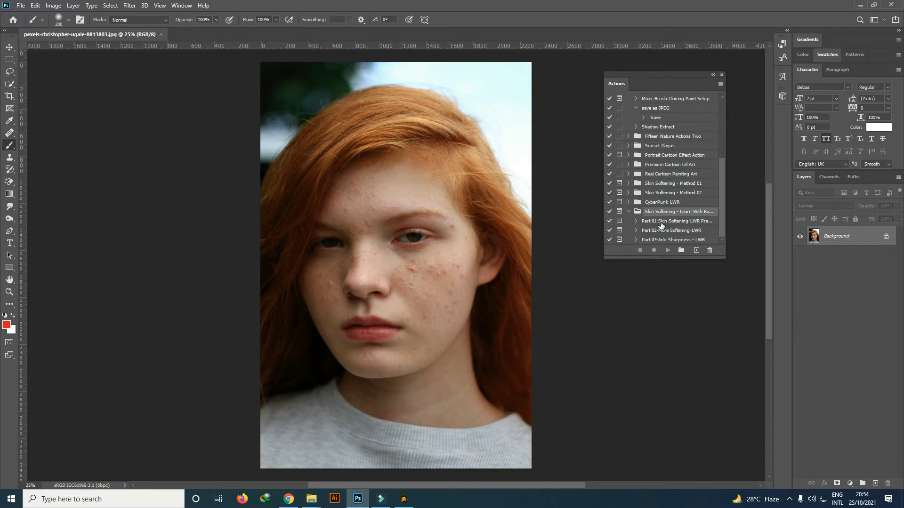
Go through the set's three actions and leave Part 01-Skin Softening-LWR Premium selected.
left_click(661, 222)
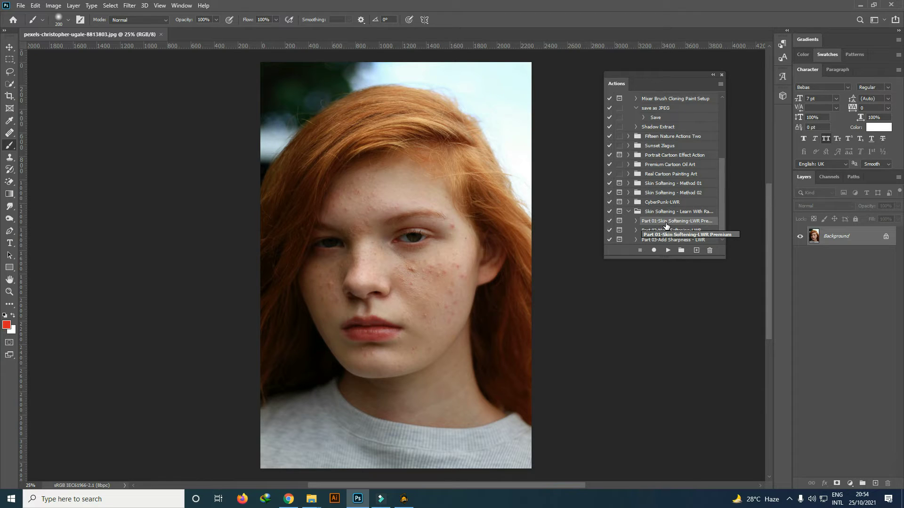
left_click(667, 231)
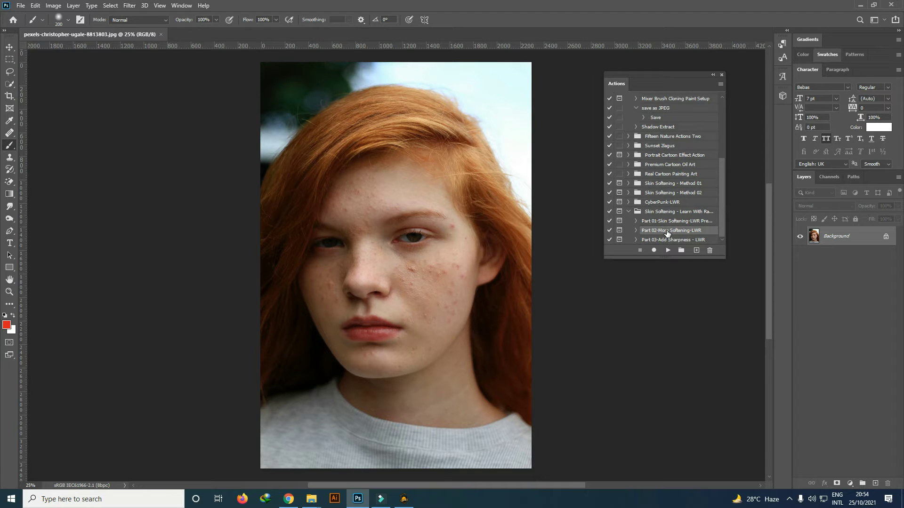
left_click(664, 222)
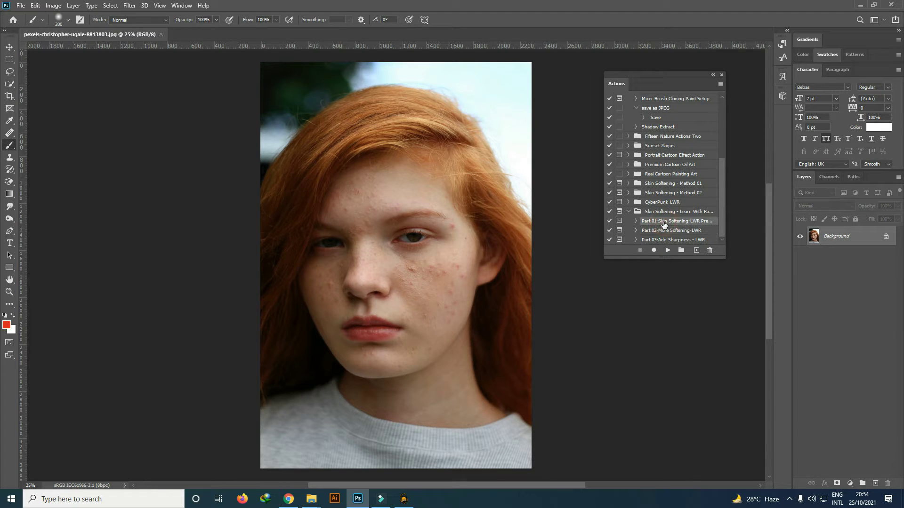
left_click(669, 231)
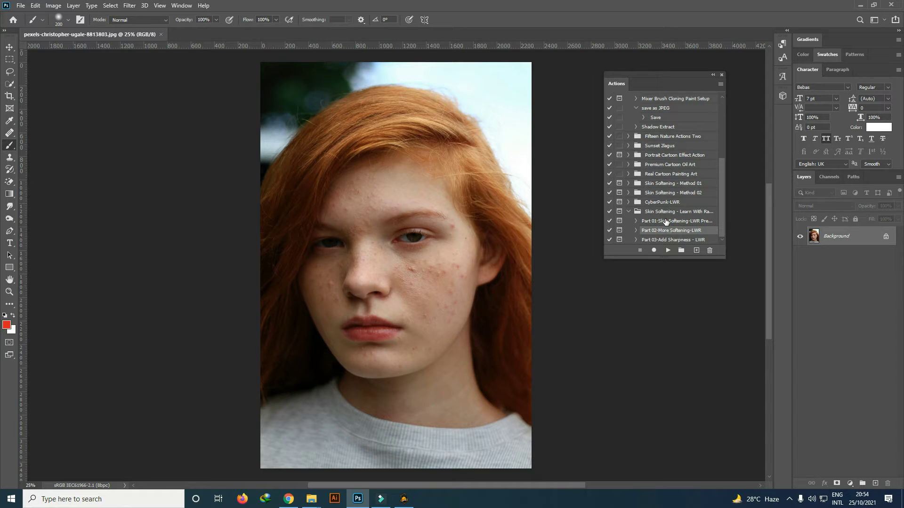
left_click(666, 223)
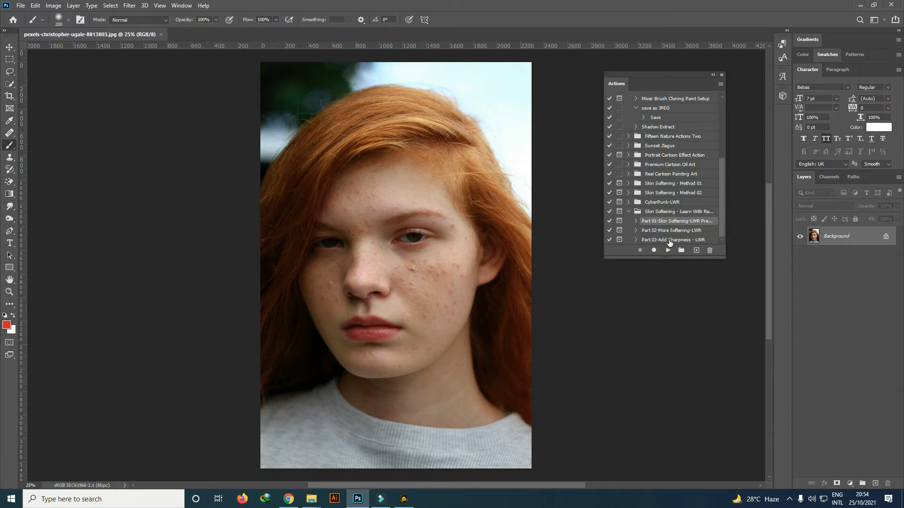
left_click(668, 241)
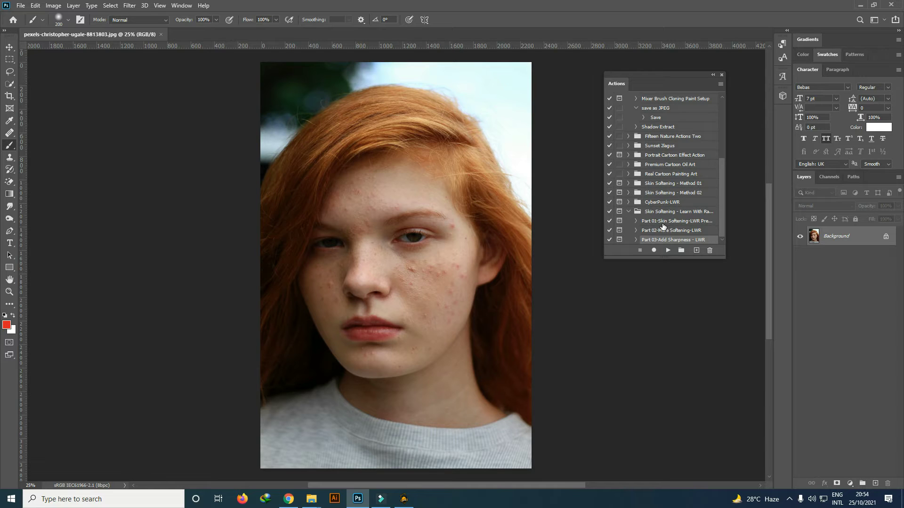
left_click(664, 221)
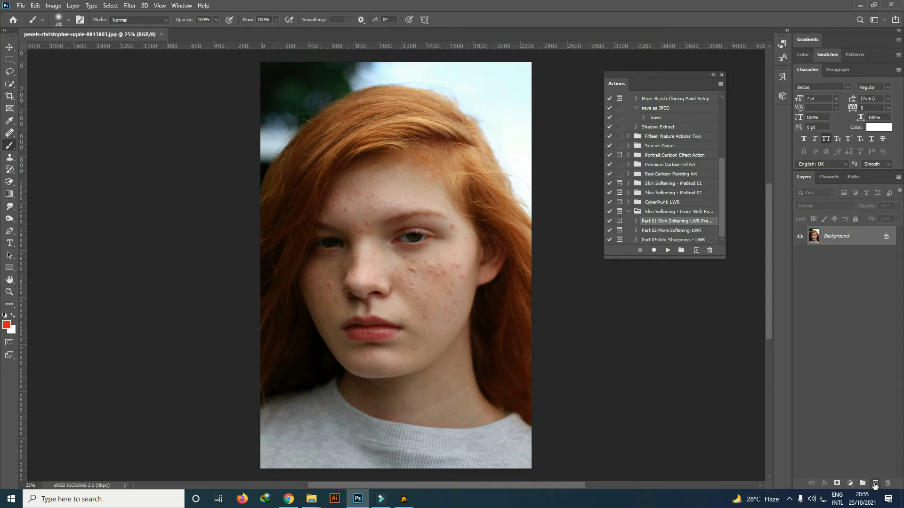
Add an empty layer above the background and ready the Healing Brush with a brush size of 40.
left_click(874, 484)
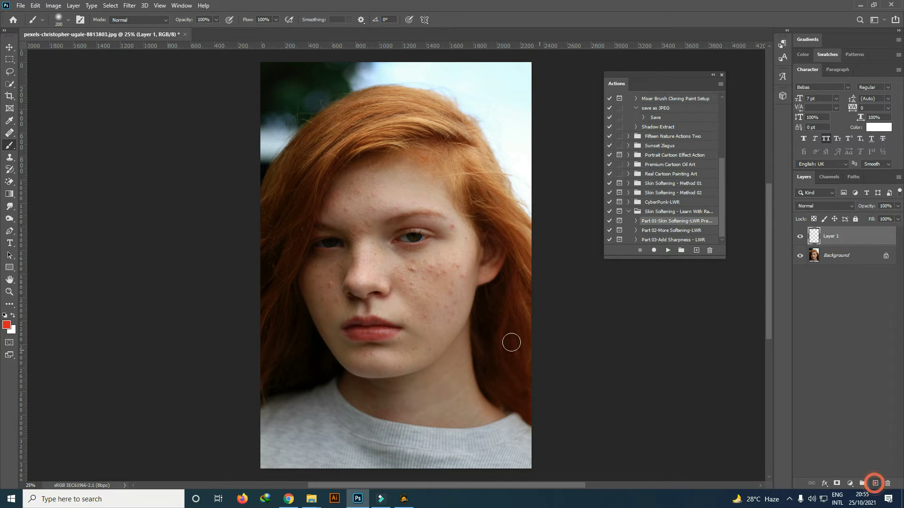
right_click(8, 135)
left_click(44, 144)
key("ctrl+plus")
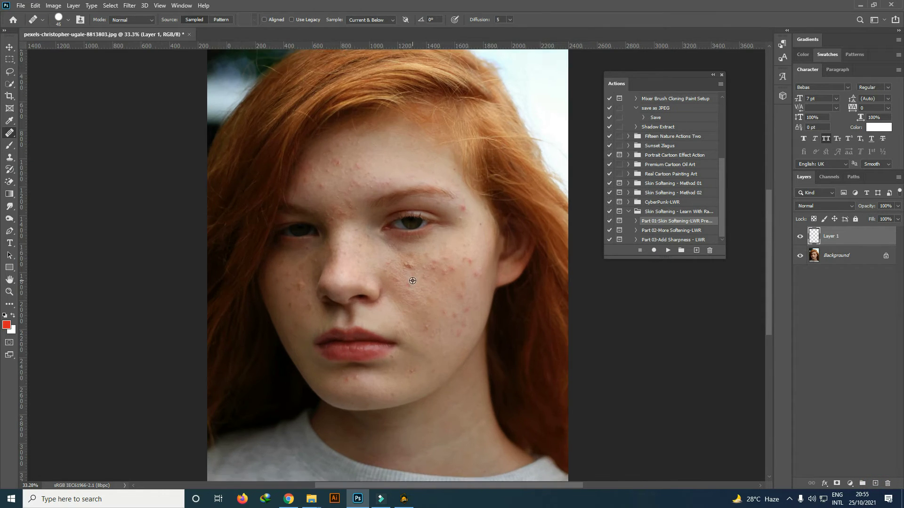
key("bracketright")
key("bracketright")
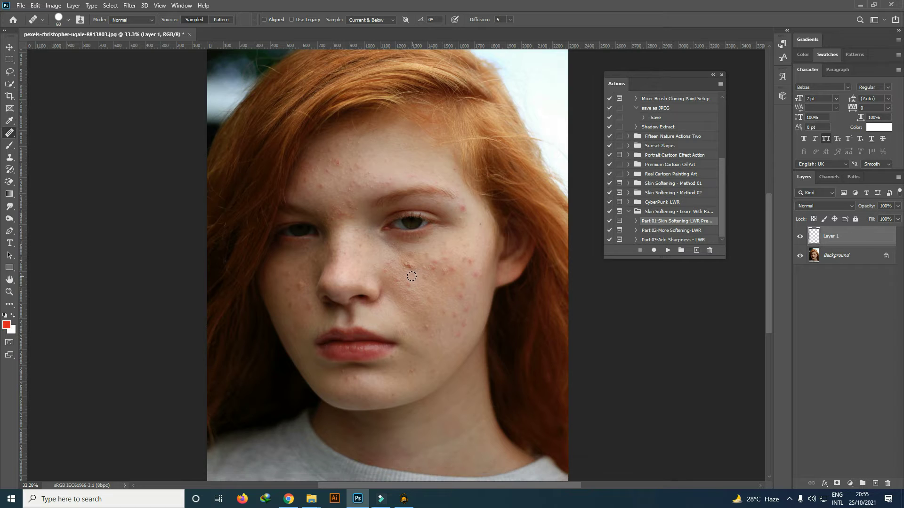
scroll(412, 276, "up", 3)
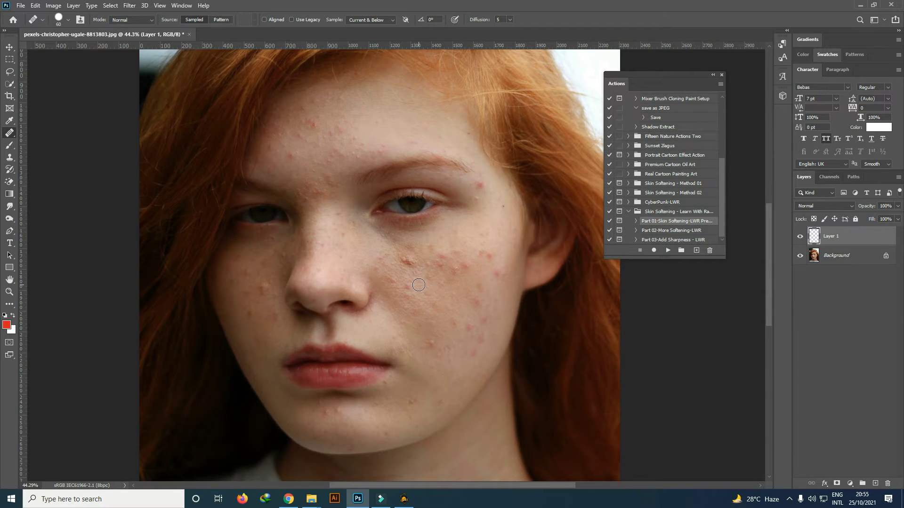
key("bracketleft")
key("bracketleft")
Heal the prominent blemishes on the cheek below the eye and beside the outer end of the eyebrow.
left_click(417, 284)
left_click(404, 258)
left_click(405, 260)
left_click(478, 186)
left_click(480, 186)
Heal the blemishes between the eyebrows with clean skin sampled from the nose.
scroll(424, 331, "down", 1)
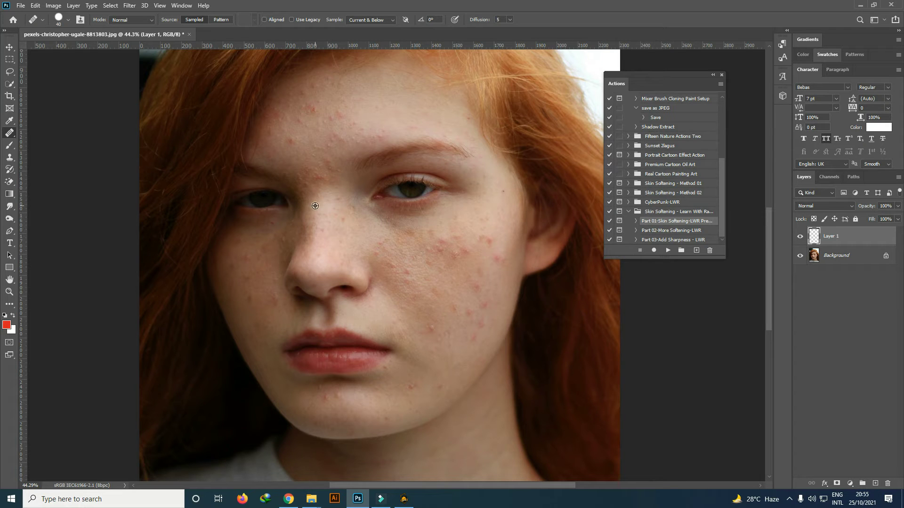
left_click(309, 190)
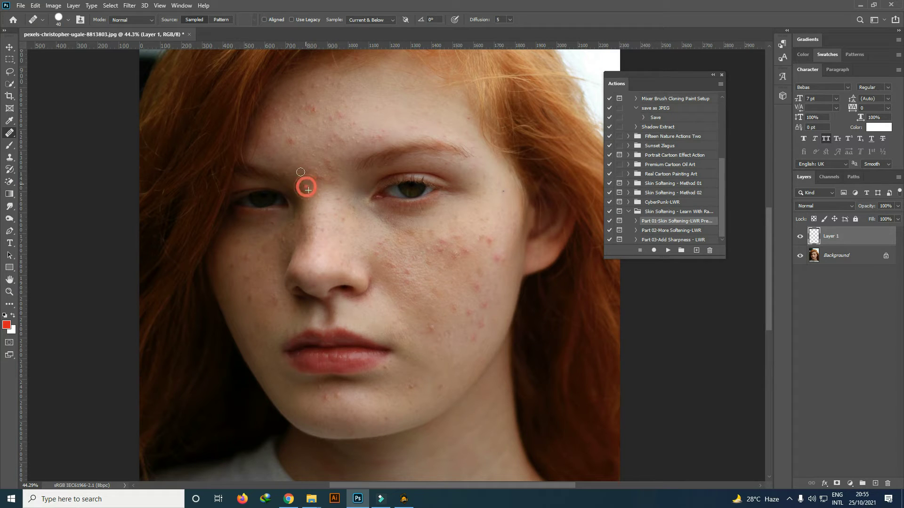
left_click(335, 239, "alt")
left_click(316, 179)
mouse_move(316, 179)
left_mouse_down()
mouse_move(332, 169)
mouse_move(331, 181)
mouse_move(306, 170)
mouse_move(316, 176)
left_mouse_up()
left_click(332, 239, "alt")
left_click(324, 212, "alt")
Run the Part 01 skin softening action and apply its first Gaussian Blur with a radius of 27 pixels.
scroll(372, 183, "down", 2)
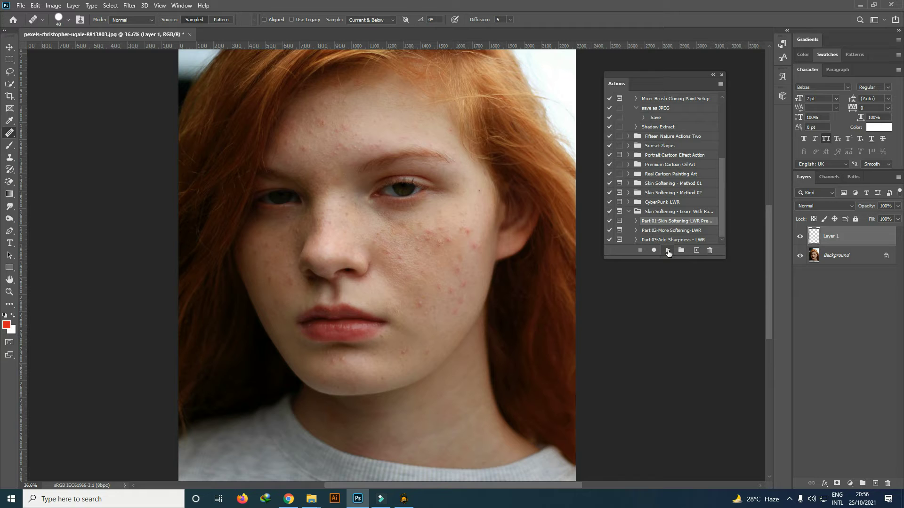
left_click(667, 251)
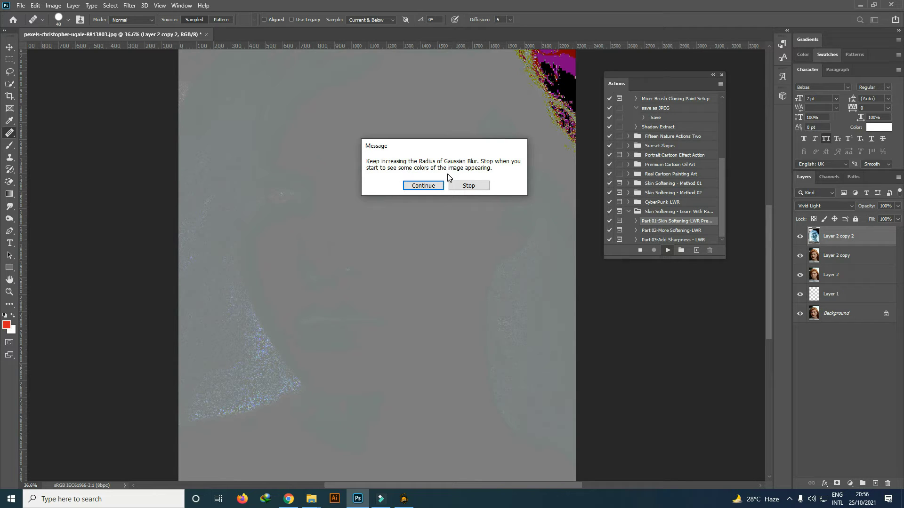
left_click(423, 186)
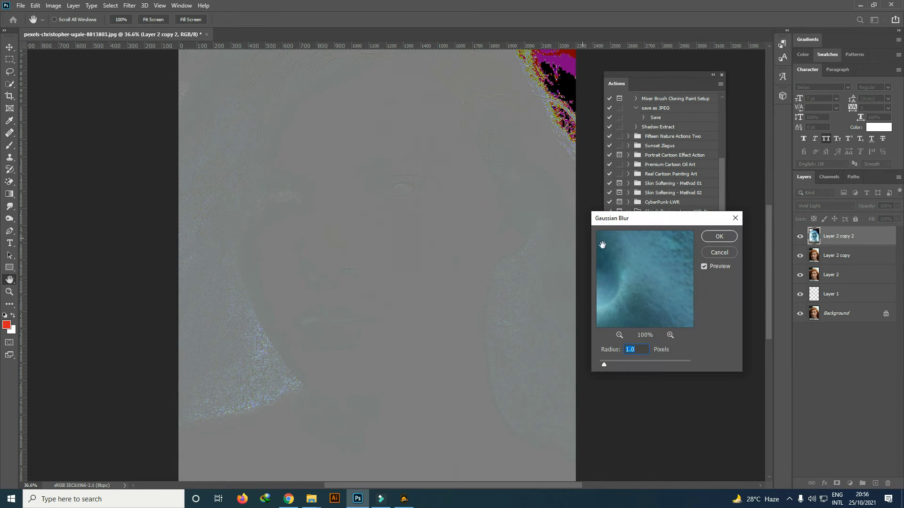
left_click_drag(606, 364, 640, 363)
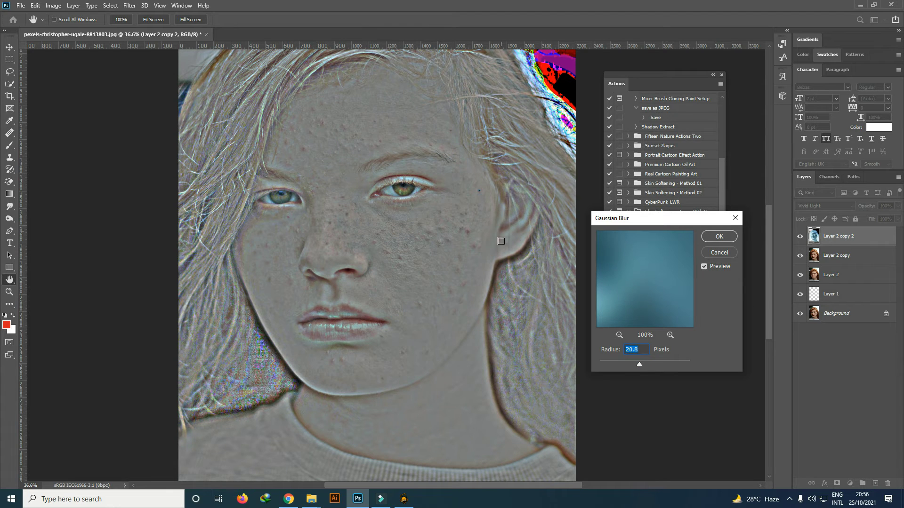
left_click_drag(639, 365, 642, 365)
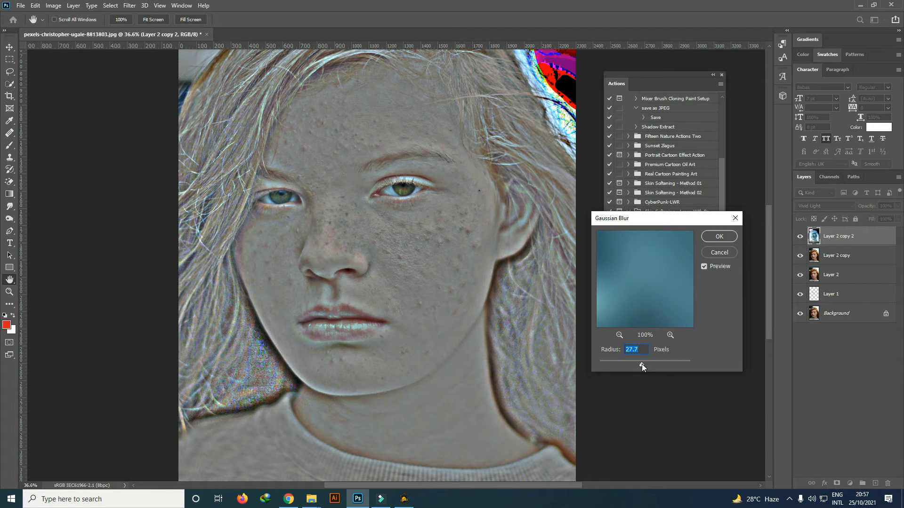
type("27")
left_click(724, 236)
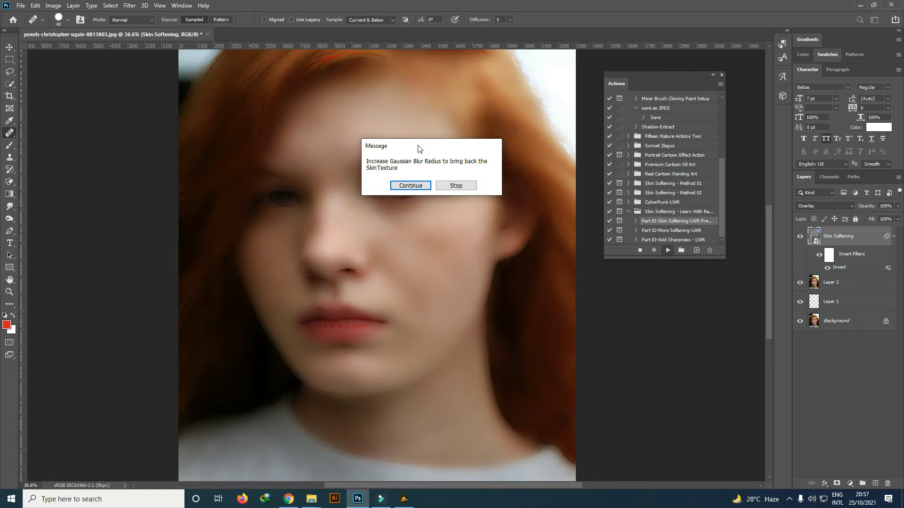
Continue the action, apply its second Gaussian Blur with a radius of 6 pixels, and stop at the painting instructions.
left_click_drag(417, 148, 500, 154)
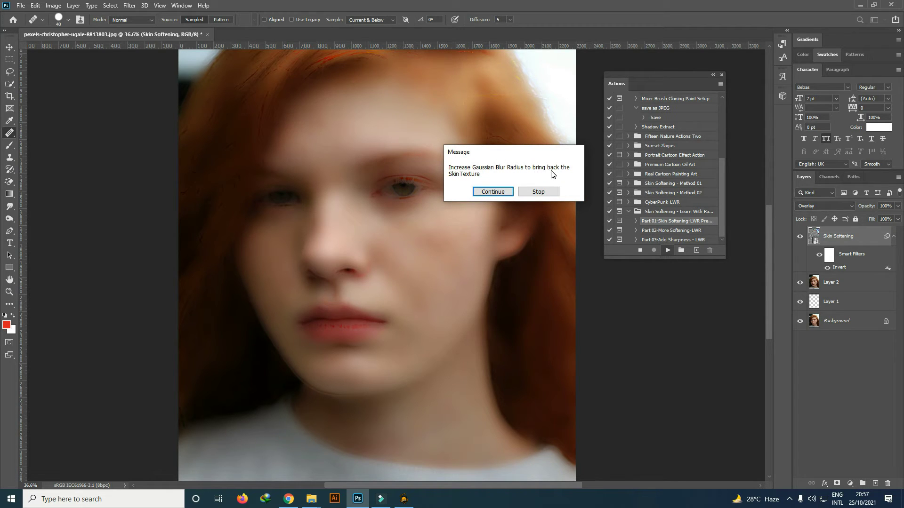
left_click(493, 191)
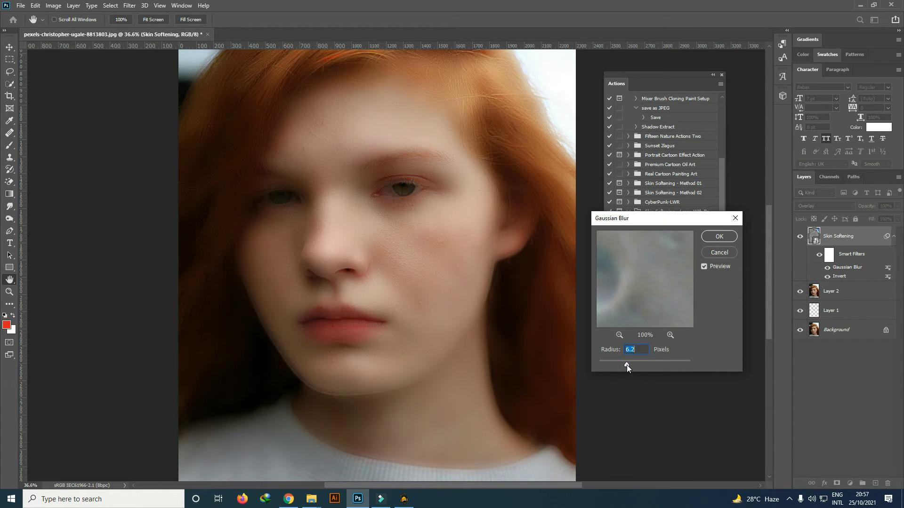
left_click(625, 365)
left_click_drag(638, 349, 613, 350)
type("6")
left_click(719, 237)
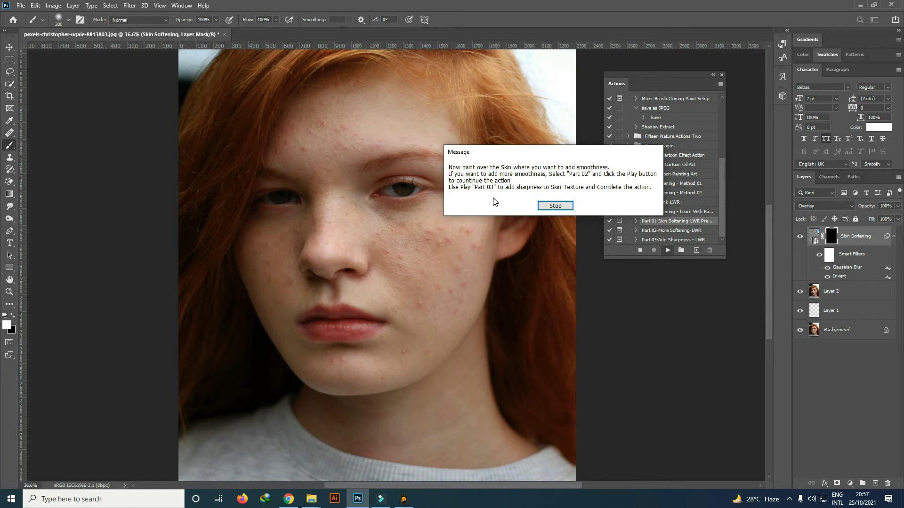
left_click(559, 209)
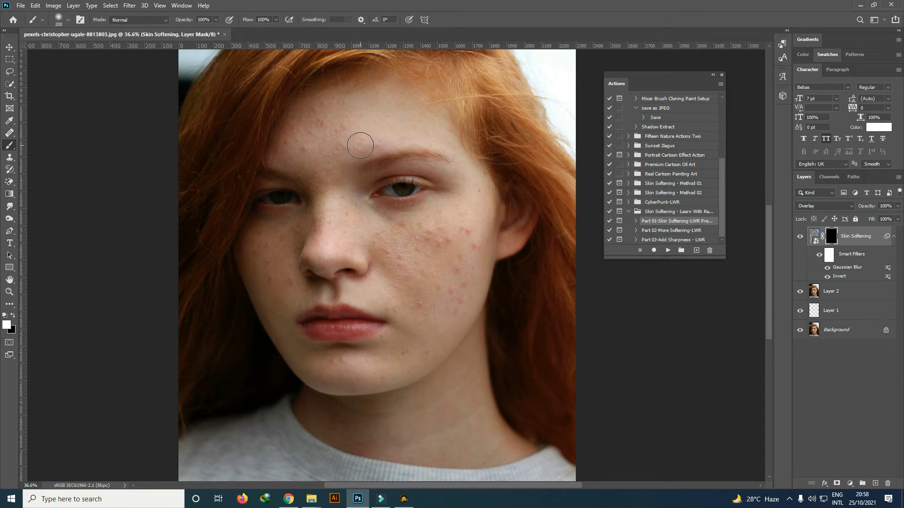
Paint white on the Skin Softening mask over the forehead, nose, both cheeks and chin with the 200 px brush.
scroll(424, 153, "down", 1)
scroll(331, 139, "up", 1)
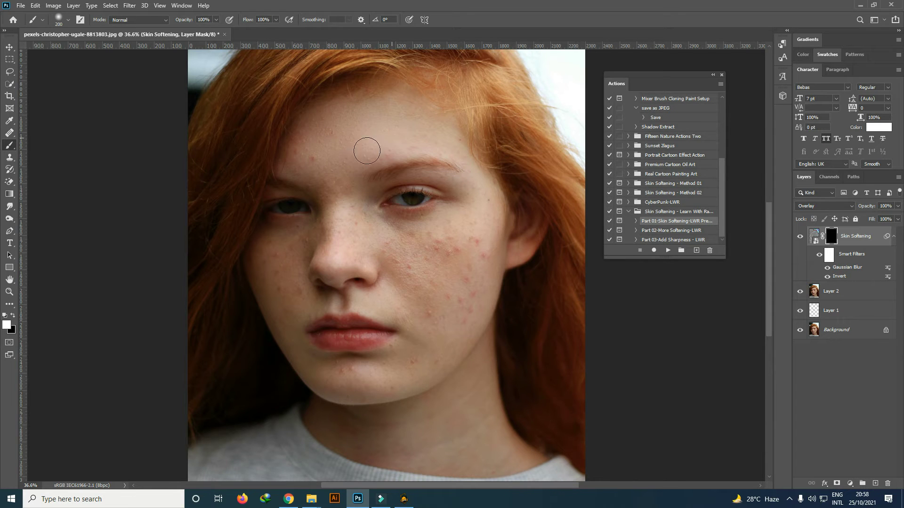
left_click(342, 128)
left_click(370, 228)
mouse_move(417, 246)
left_mouse_down()
mouse_move(458, 247)
mouse_move(472, 234)
mouse_move(460, 275)
left_mouse_up()
mouse_move(490, 246)
left_mouse_down()
mouse_move(475, 283)
mouse_move(445, 284)
mouse_move(414, 256)
mouse_move(450, 239)
mouse_move(471, 306)
left_mouse_up()
mouse_move(288, 259)
left_mouse_down()
mouse_move(322, 219)
mouse_move(280, 306)
left_mouse_up()
scroll(421, 341, "down", 1)
mouse_move(425, 326)
left_mouse_down()
mouse_move(401, 353)
mouse_move(362, 362)
mouse_move(412, 336)
mouse_move(435, 288)
left_mouse_up()
mouse_move(430, 317)
left_mouse_down()
mouse_move(430, 332)
mouse_move(418, 296)
mouse_move(391, 264)
left_mouse_up()
mouse_move(447, 236)
left_mouse_down()
mouse_move(483, 192)
mouse_move(479, 204)
left_mouse_up()
scroll(471, 186, "up", 1)
mouse_move(335, 130)
left_mouse_down()
mouse_move(328, 136)
mouse_move(342, 149)
mouse_move(314, 136)
mouse_move(322, 132)
left_mouse_up()
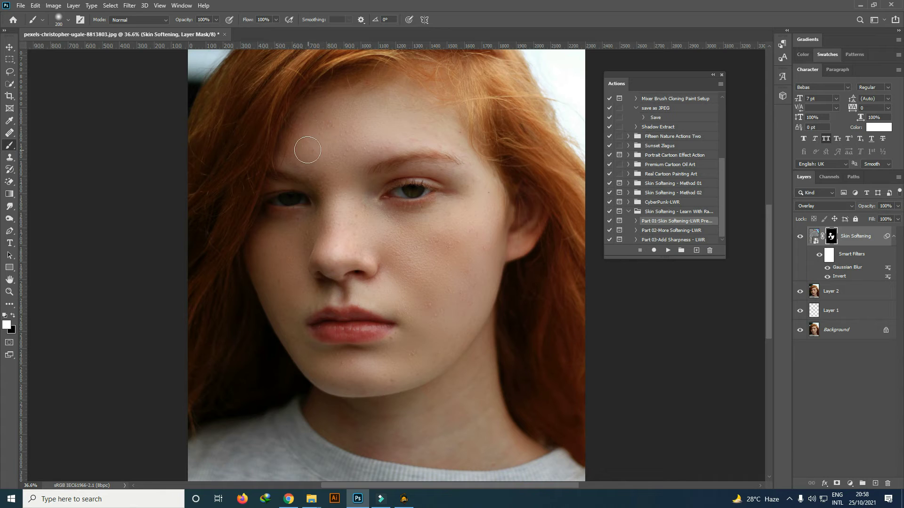
Go over the forehead, cheeks and chin again on the Skin Softening mask to even out the smoothing.
left_click_drag(307, 149, 324, 141)
left_click(300, 243)
left_click(414, 250)
left_click(436, 317)
left_click(366, 365)
left_click(343, 123)
Extend the white painting on the Skin Softening mask across the neck down to the collar.
scroll(476, 389, "down", 1)
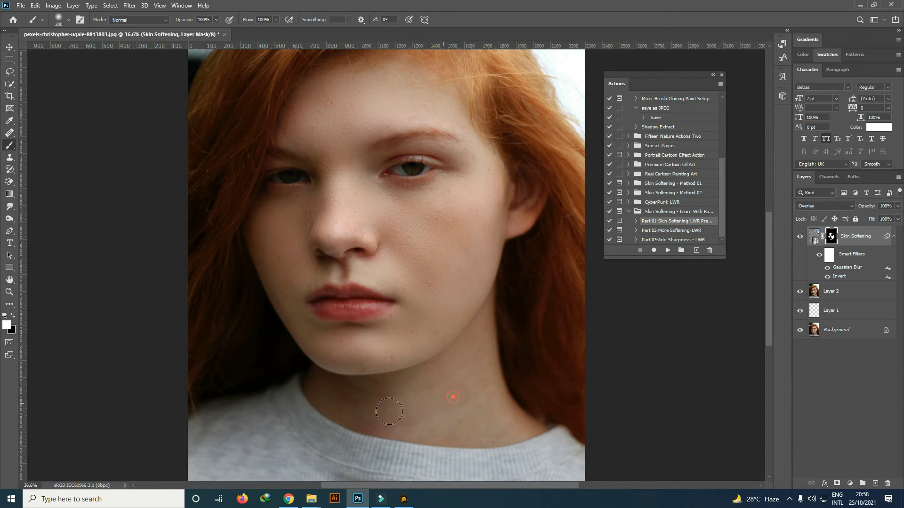
left_click(411, 417)
left_click(465, 387)
left_click(429, 384)
left_click(349, 400)
left_click(348, 390)
left_click(510, 419)
Touch up the Skin Softening mask on both cheeks, beneath the eye in the hair's shadow and beside the mouth.
scroll(421, 295, "up", 1)
scroll(422, 294, "up", 2)
left_click(441, 230)
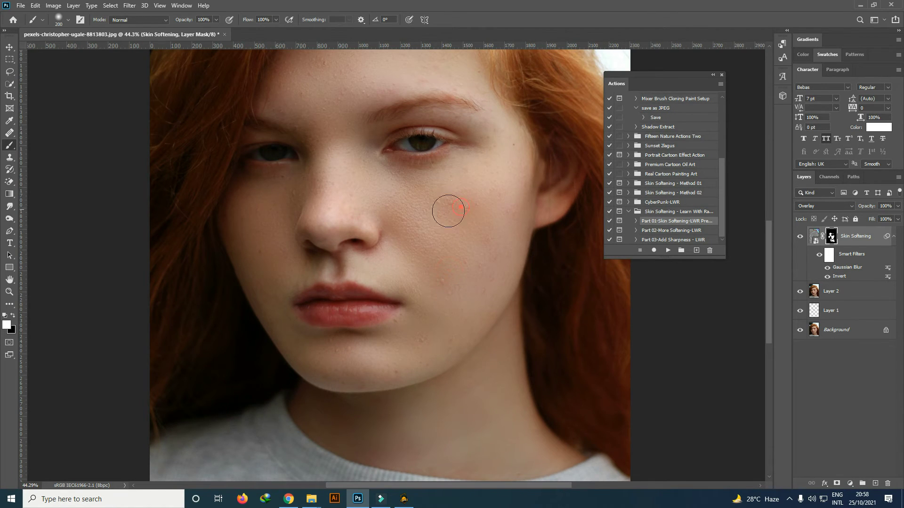
left_click(284, 186)
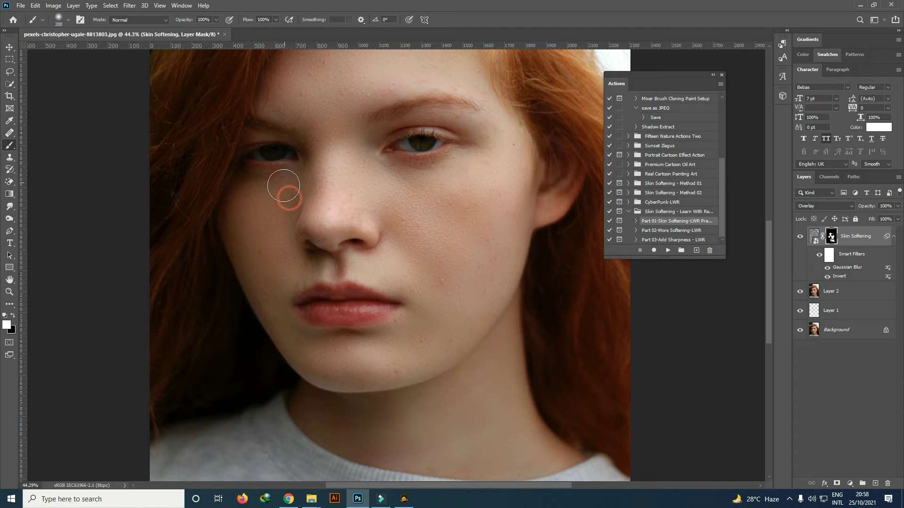
left_click(251, 241)
scroll(420, 279, "down", 2)
left_click(431, 234)
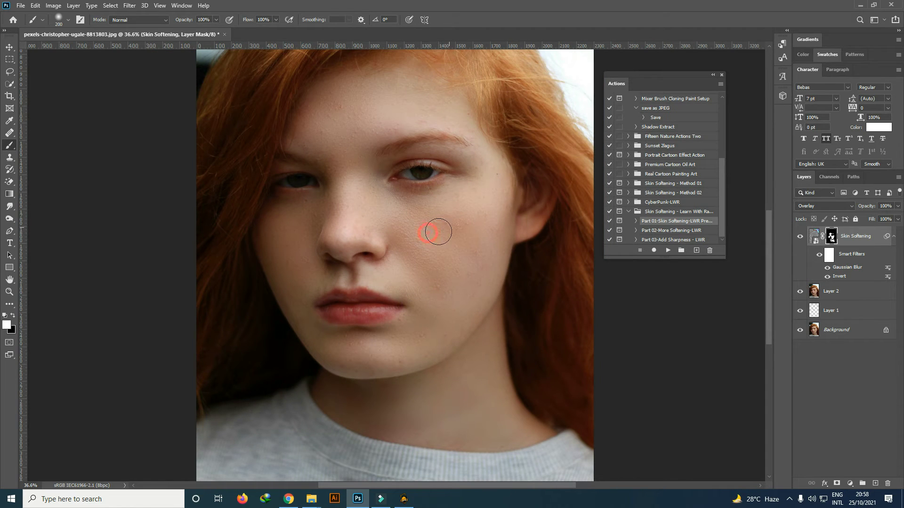
left_click(424, 337)
left_click(443, 293)
Examine the softened face at several magnifications for remaining blemishes and rough skin.
scroll(510, 263, "down", 2)
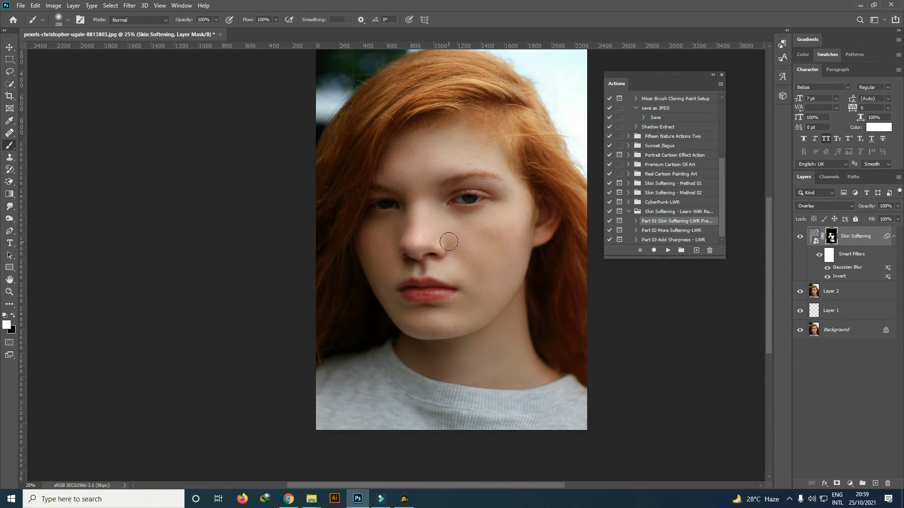
scroll(448, 241, "up", 1)
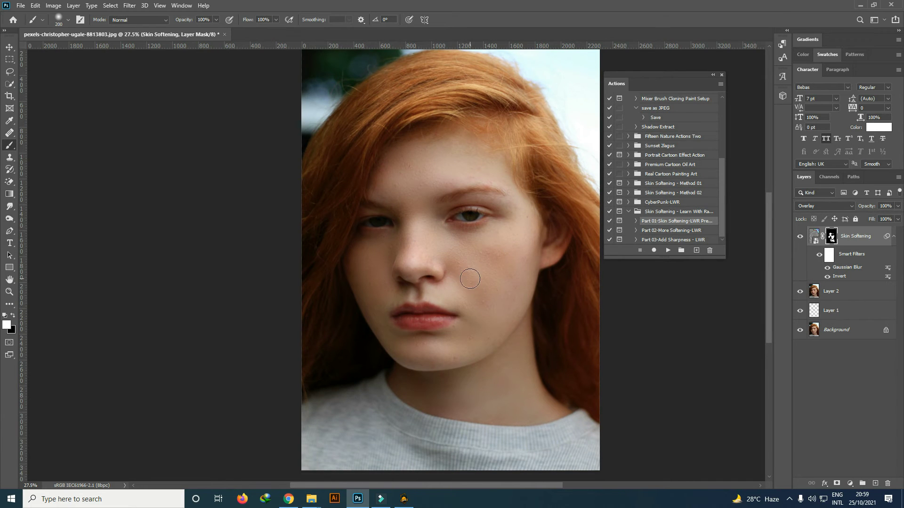
scroll(470, 279, "up", 3)
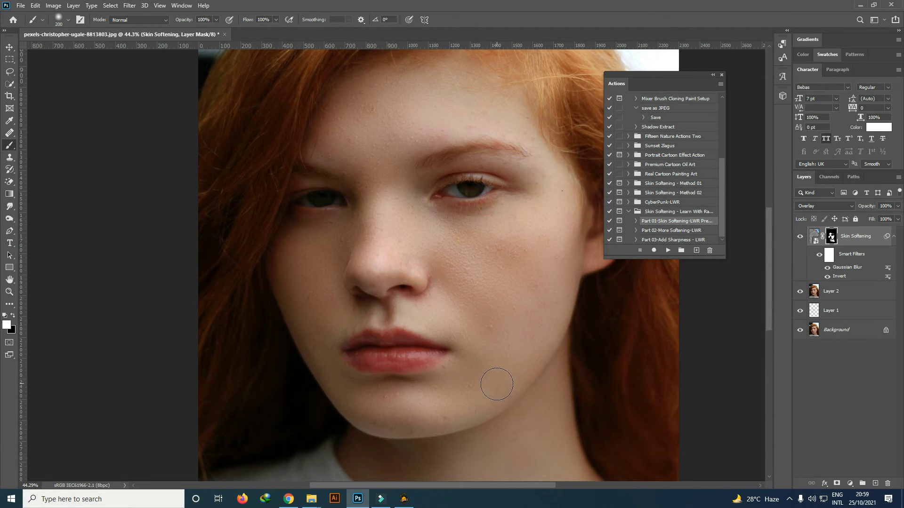
scroll(495, 371, "up", 1)
scroll(489, 320, "up", 1)
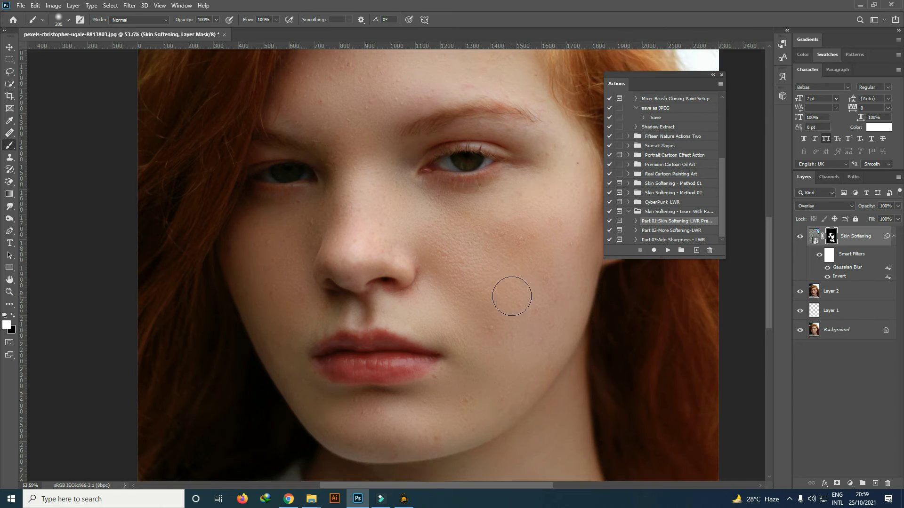
scroll(329, 225, "up", 2)
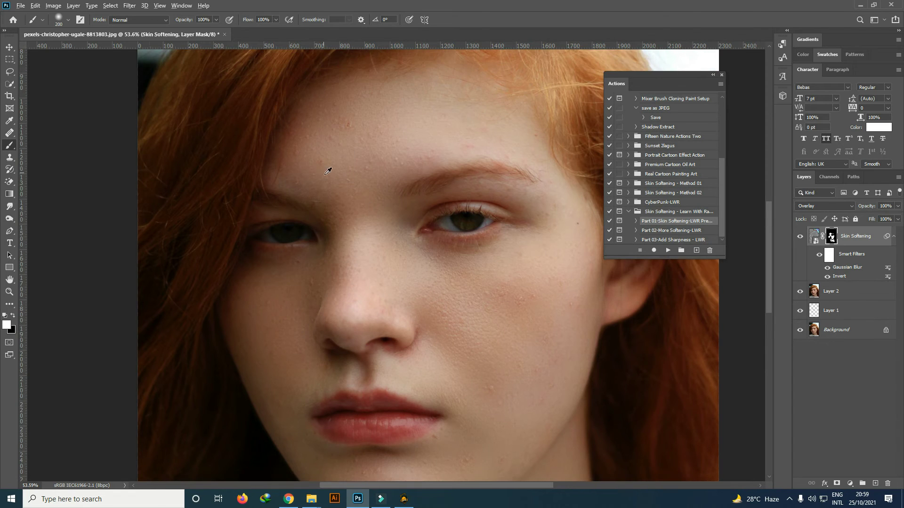
scroll(328, 171, "down", 1)
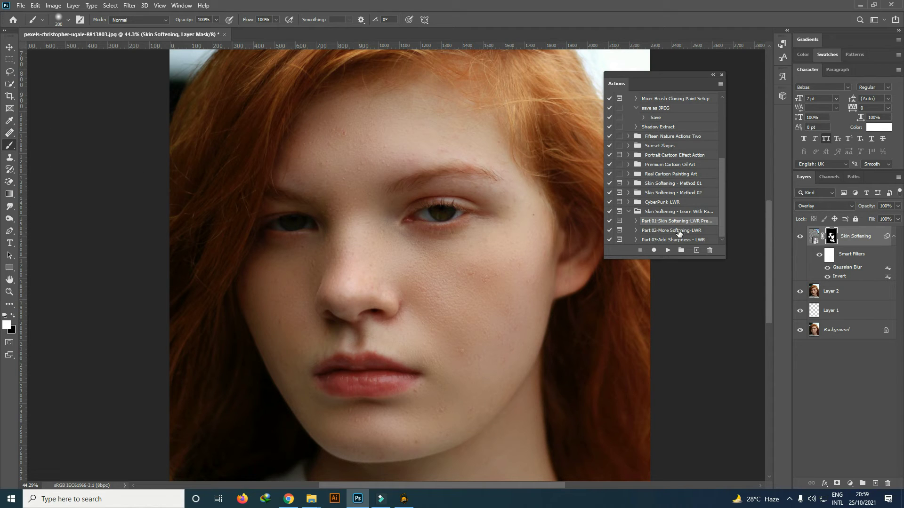
Run the Part 02-More Softening-LWR action and apply its High Pass filter with a raised radius for smoother skin.
left_click(678, 231)
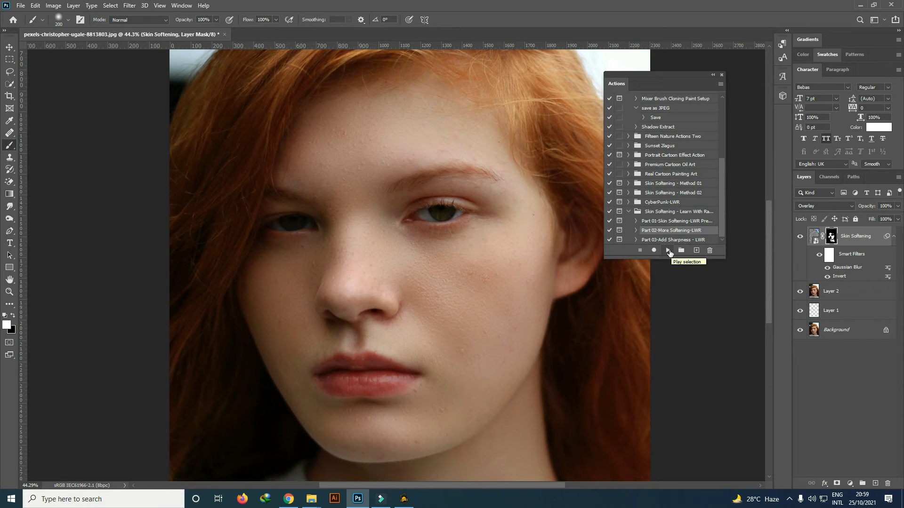
left_click(668, 251)
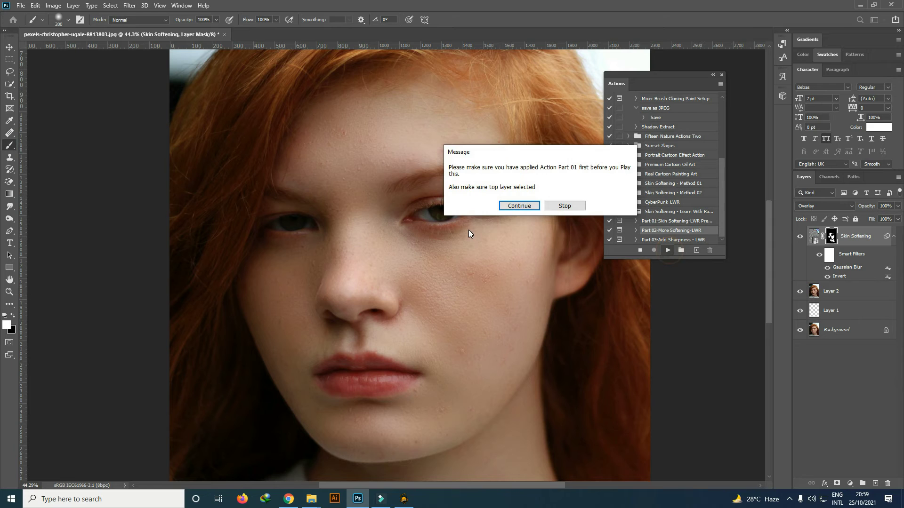
left_click(520, 204)
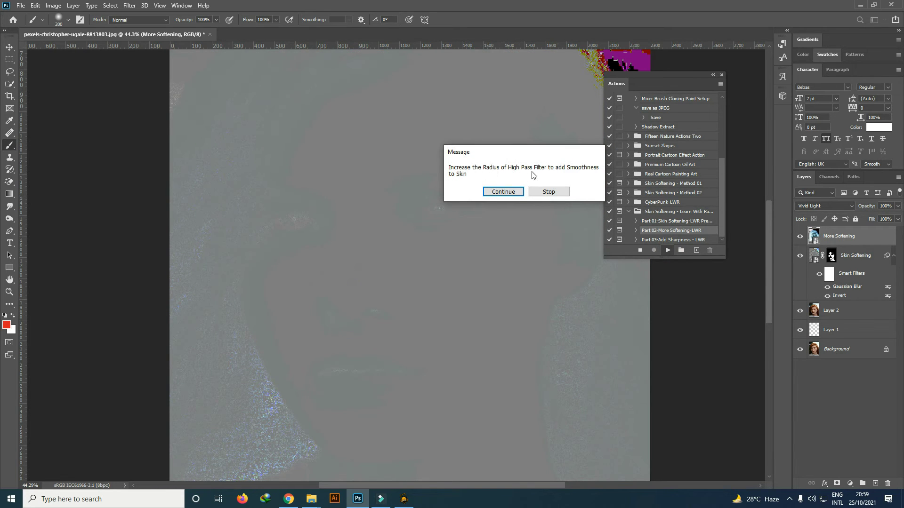
left_click(503, 191)
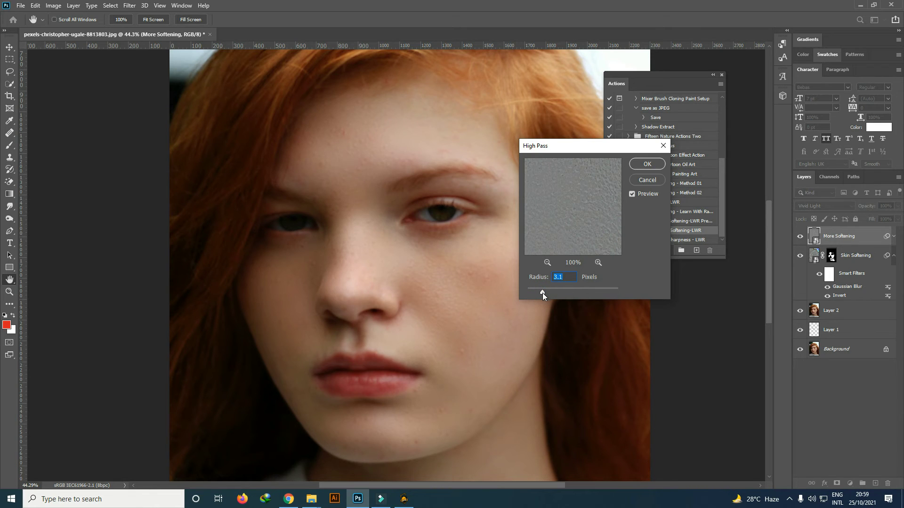
left_click_drag(549, 292, 552, 292)
left_click_drag(561, 294, 564, 294)
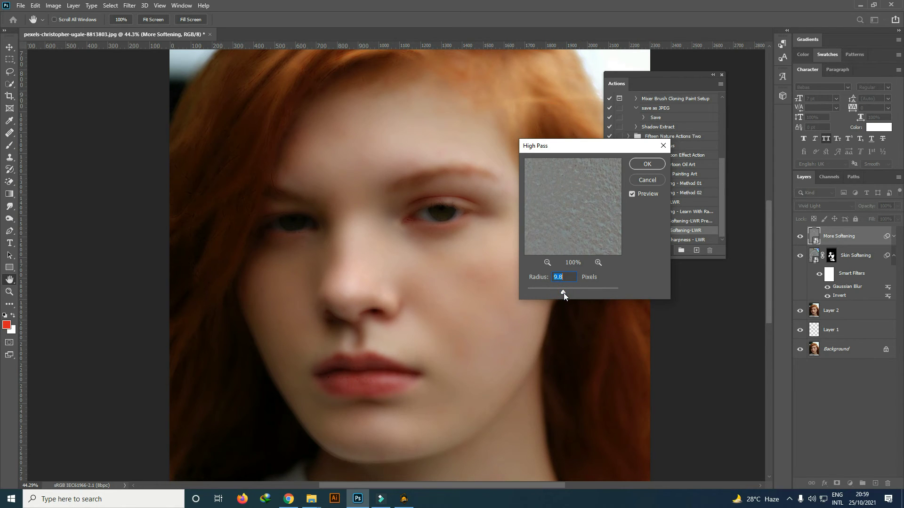
left_click_drag(565, 293, 560, 292)
left_click(646, 164)
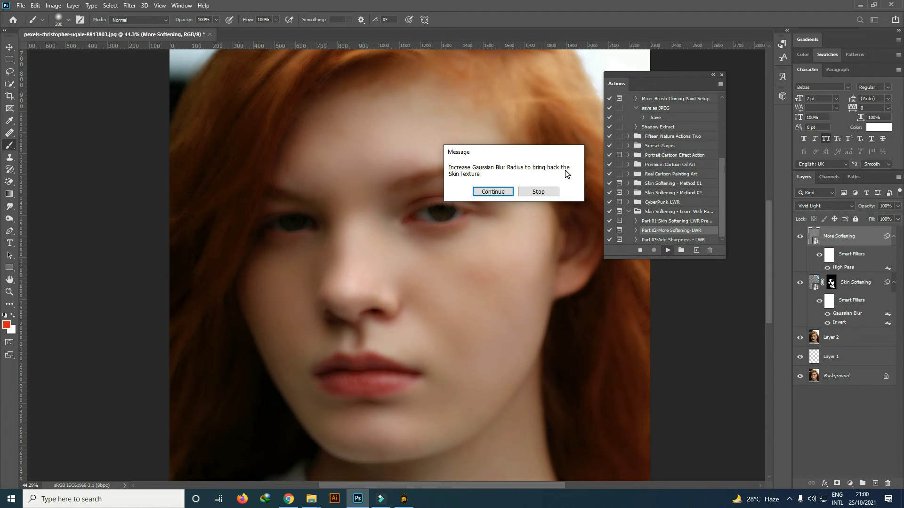
Continue the action, apply its Gaussian Blur with a radius of 4 pixels, and stop at the painting instructions.
left_click(492, 191)
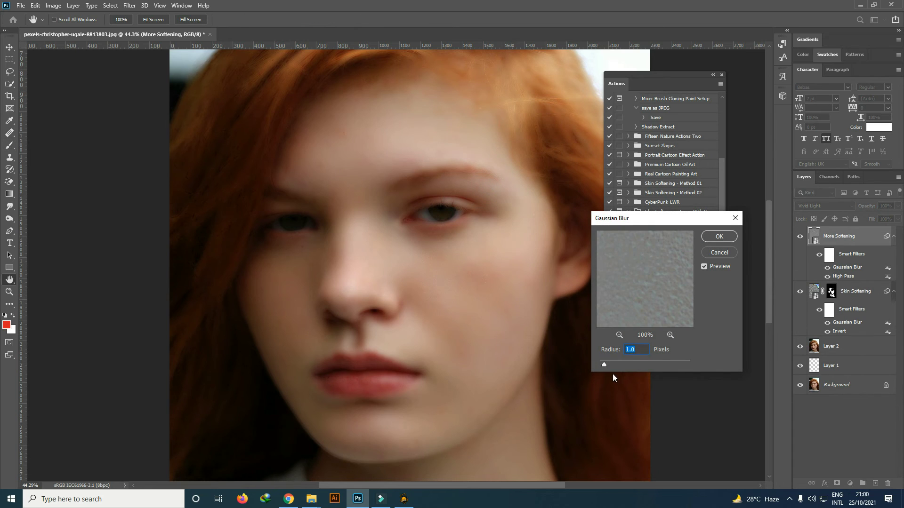
left_click_drag(605, 365, 611, 365)
left_click_drag(626, 363, 623, 365)
type("4")
left_click(719, 236)
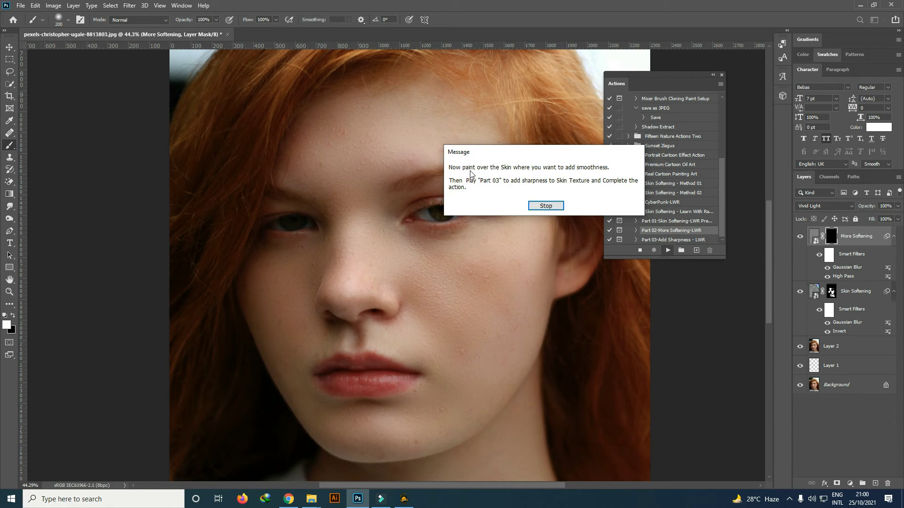
left_click(545, 206)
Paint white on the More Softening mask over the cheek, nose and forehead.
scroll(482, 278, "left", 1)
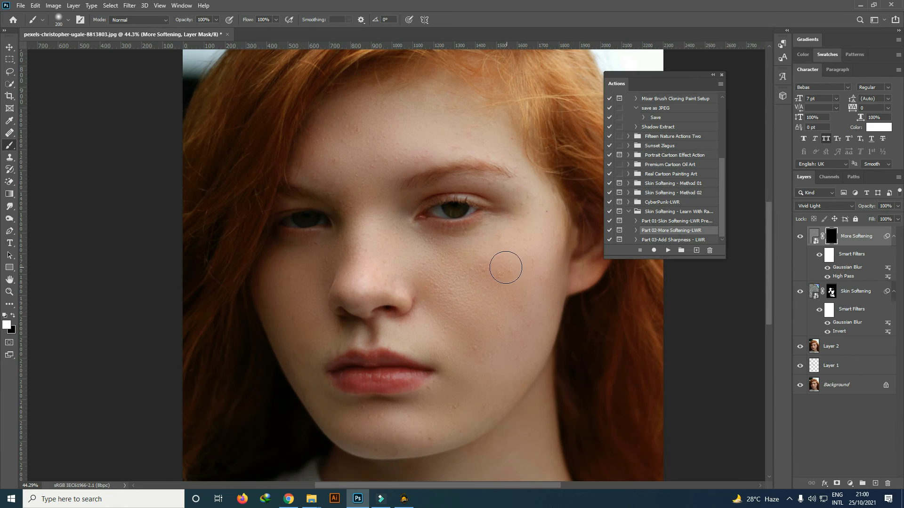
left_click(504, 264)
left_click(384, 263)
mouse_move(364, 115)
left_mouse_down()
mouse_move(341, 130)
mouse_move(365, 173)
left_mouse_up()
left_click(351, 259)
left_click_drag(332, 262, 363, 235)
left_click_drag(340, 174, 319, 164)
left_click(347, 258)
left_click(386, 290)
Paint the More Softening mask over both cheeks, the upper lip area, the chin and the jaw.
left_click(522, 305)
left_click(405, 426)
left_click(301, 329)
left_click(327, 337)
left_click(362, 313)
mouse_move(423, 295)
left_mouse_down()
mouse_move(497, 298)
mouse_move(500, 338)
mouse_move(473, 397)
mouse_move(436, 421)
left_mouse_up()
left_click(379, 439)
left_click(484, 391)
left_click(528, 257)
Reduce the brush size to 80 and paint the More Softening mask over the forehead, brow area and skin around the eyes.
key("bracketleft")
key("bracketleft")
key("bracketleft")
key("bracketleft")
key("bracketleft")
key("bracketleft")
left_click(471, 193)
left_click(361, 121)
left_click(344, 114)
left_click(310, 174)
left_click(339, 192)
left_click(383, 149)
left_click(319, 245)
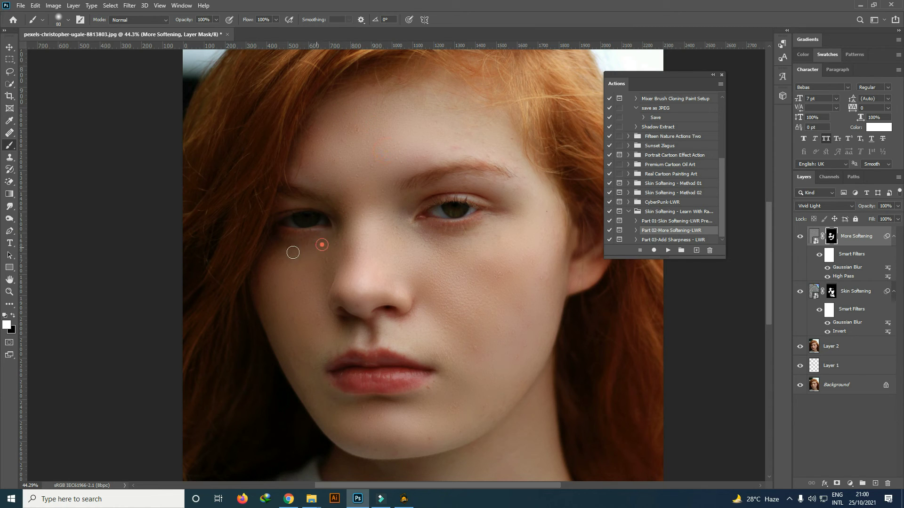
Paint the More Softening mask along the shadowed cheek beside the hair, above the upper lip and near the mouth corner.
left_click(295, 353)
left_click(282, 303)
left_click(284, 253)
scroll(321, 298, "down", 1)
left_click(373, 314)
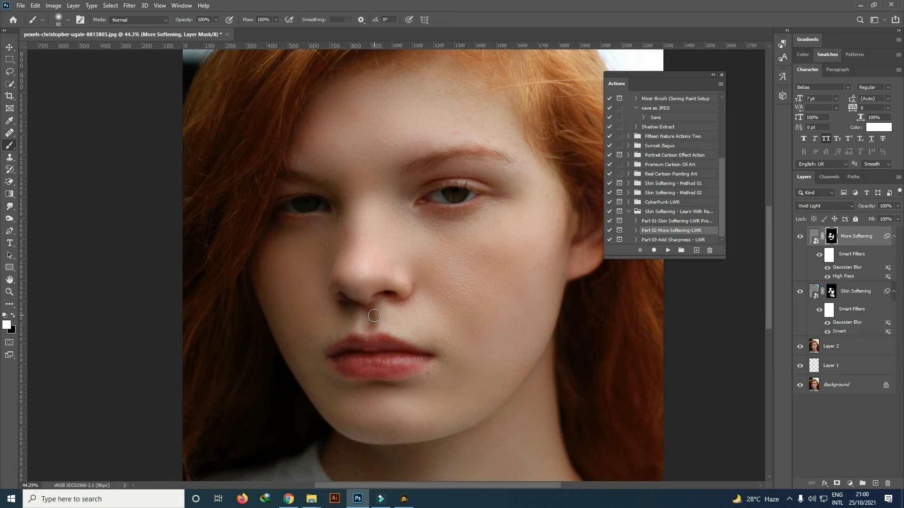
left_click(329, 334)
left_click(311, 355)
Touch up the More Softening mask on the lit cheek, the jaw, beside the nose bridge and across the forehead.
left_click(488, 323)
left_click(466, 396)
left_click(500, 254)
left_click(390, 202)
left_click(466, 123)
left_click(353, 106)
left_click(370, 150)
scroll(482, 341, "down", 1)
scroll(502, 385, "down", 1)
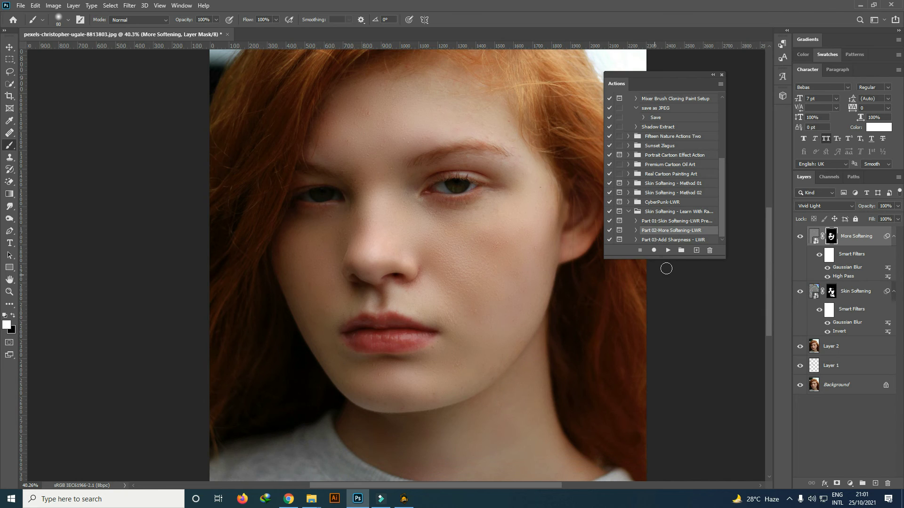
Select the Part 03-Add Sharpness - LWR action and add softening touches on the forehead and between the eyebrows.
left_click(670, 241)
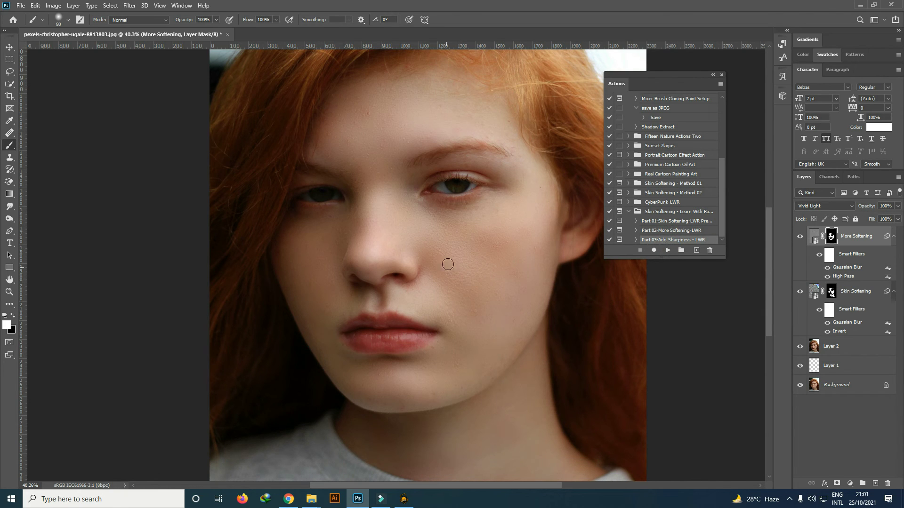
scroll(473, 264, "up", 1)
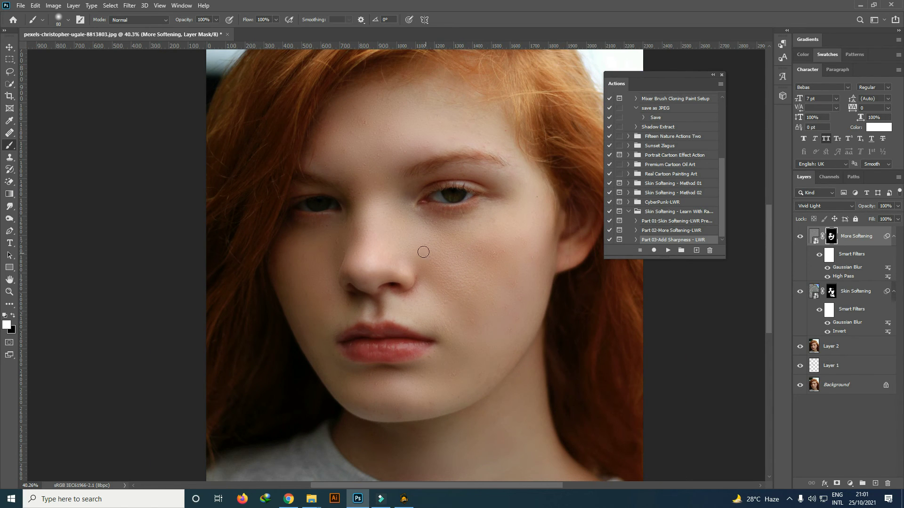
left_click(367, 113)
left_click(347, 109)
left_click(351, 189)
Run the Part 03 sharpness action, apply its High Pass filter with an adjusted low radius, and stop at the painting instructions.
left_click(667, 250)
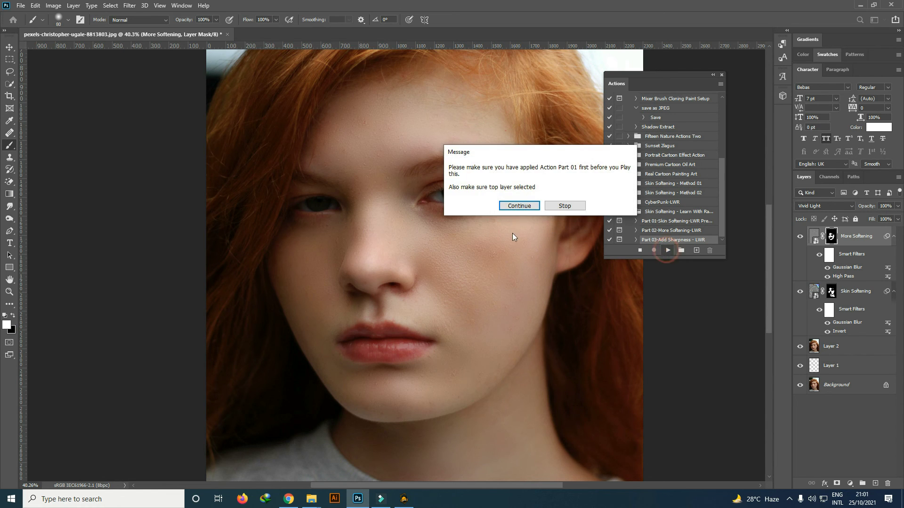
left_click(519, 204)
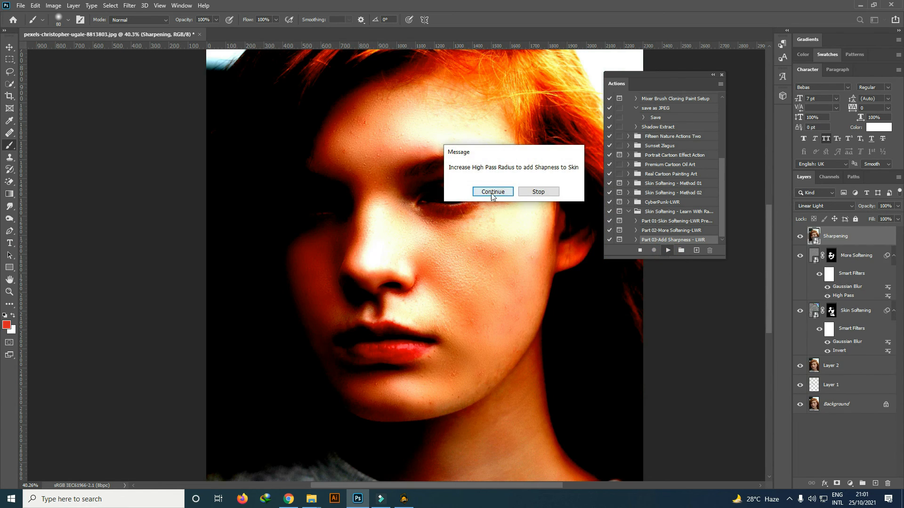
left_click(492, 193)
left_click_drag(538, 292, 528, 292)
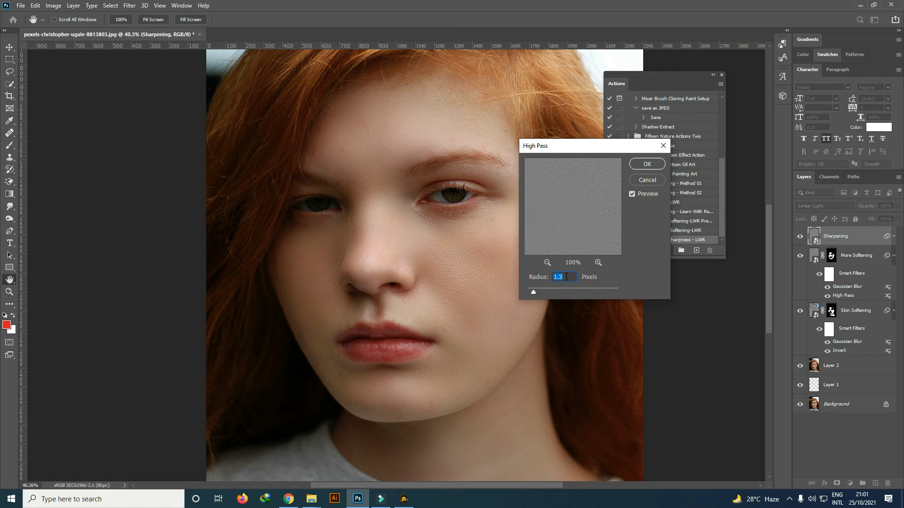
left_click_drag(565, 276, 535, 277)
type("1.")
left_click(648, 164)
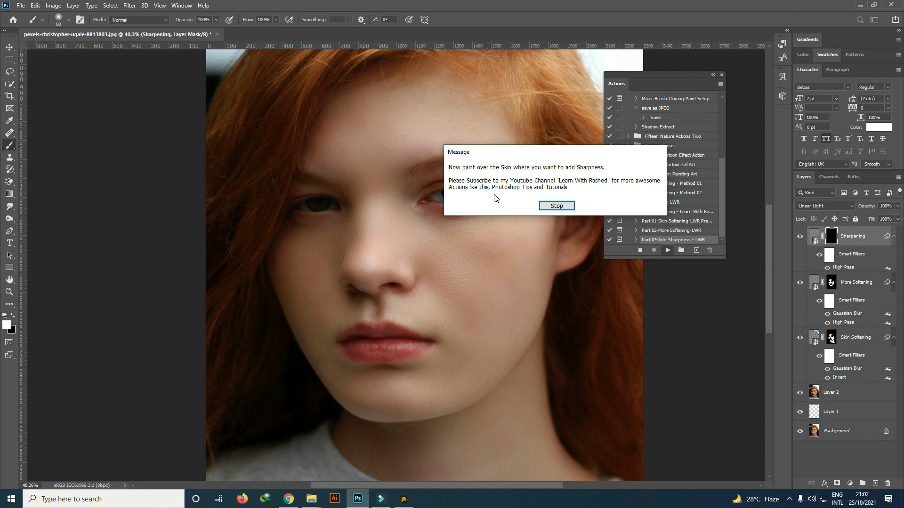
left_click(556, 206)
Paint white on the Sharpening mask over both eyes.
scroll(410, 227, "up", 2)
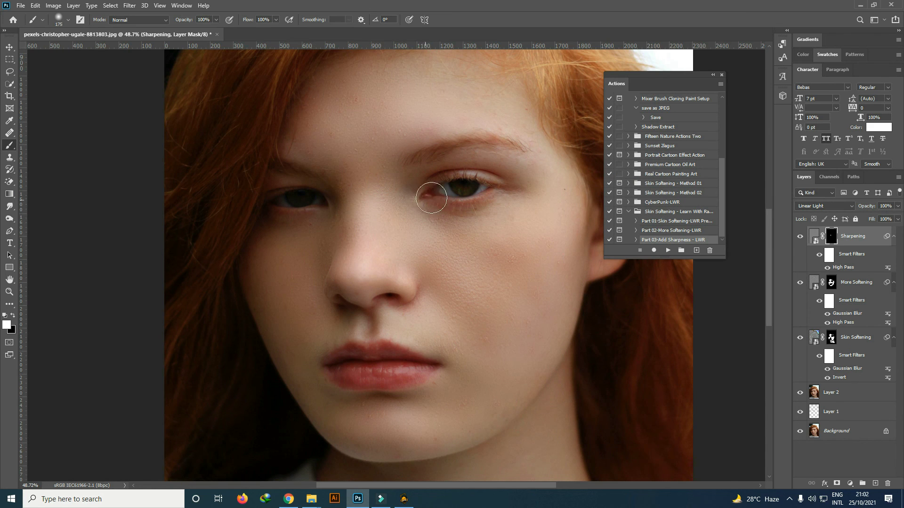
left_click_drag(302, 178, 323, 200)
scroll(379, 230, "down", 1)
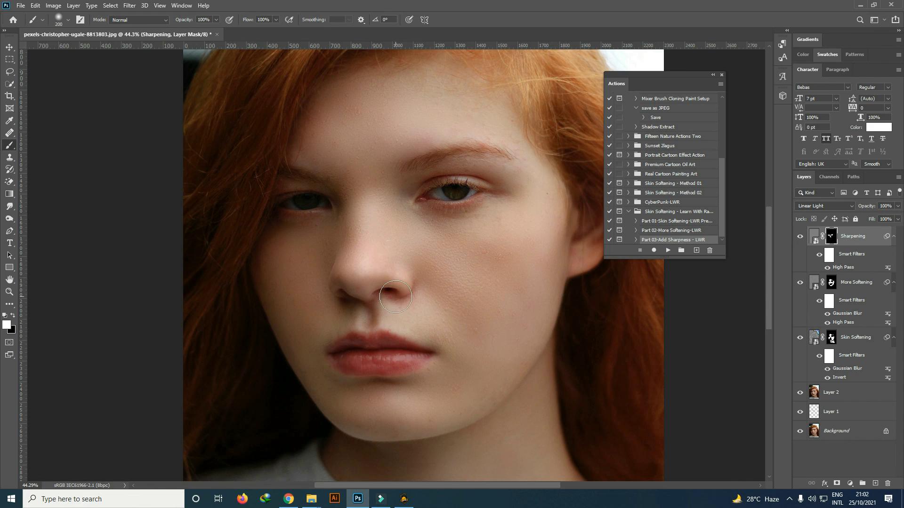
Enlarge the brush to 600 and paint the Sharpening mask over the whole face, forehead and neck.
key("]")
key("]")
key("]")
left_click_drag(316, 271, 358, 264)
left_click_drag(396, 139, 468, 133)
scroll(486, 217, "down", 1)
scroll(489, 216, "down", 1)
mouse_move(510, 222)
left_mouse_down()
mouse_move(469, 319)
mouse_move(422, 361)
mouse_move(381, 288)
mouse_move(437, 349)
mouse_move(482, 332)
left_mouse_up()
scroll(506, 366, "down", 1)
mouse_move(506, 365)
left_mouse_down()
mouse_move(473, 384)
mouse_move(494, 403)
left_mouse_up()
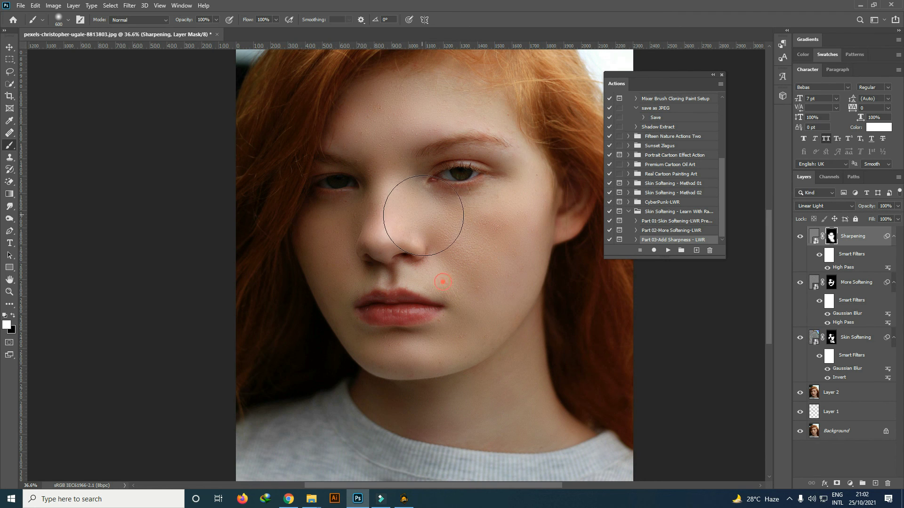
left_click_drag(439, 112, 440, 97)
Inspect the skin texture up close and compare the retouched portrait with the original Background layer.
scroll(478, 242, "down", 1)
scroll(496, 264, "up", 8)
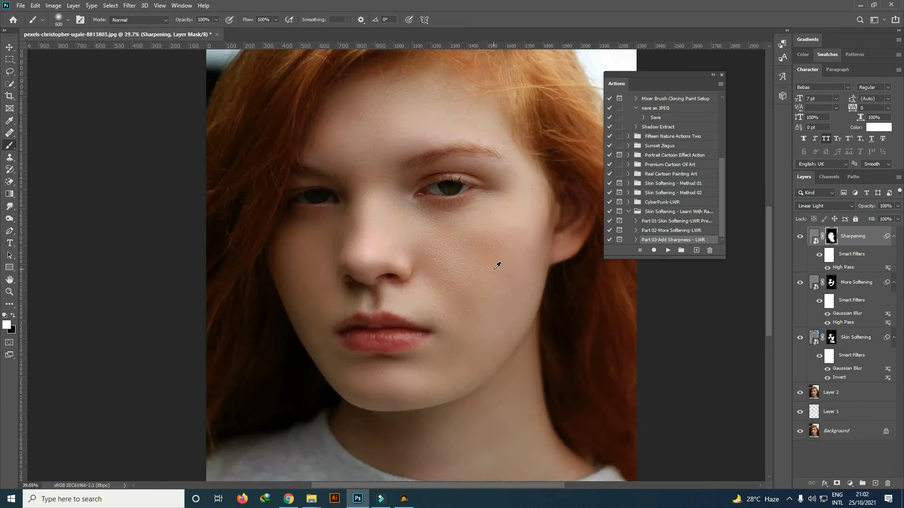
scroll(459, 255, "down", 8)
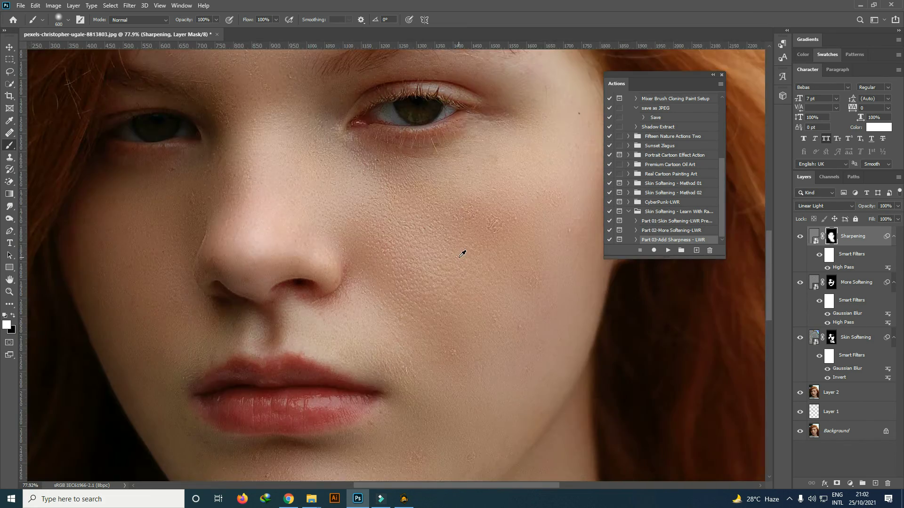
scroll(478, 272, "down", 1)
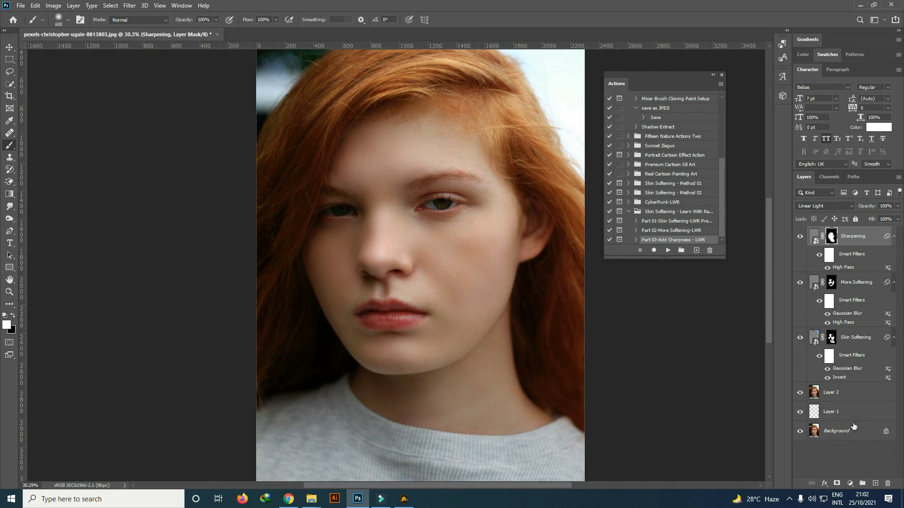
left_click(800, 432, "alt")
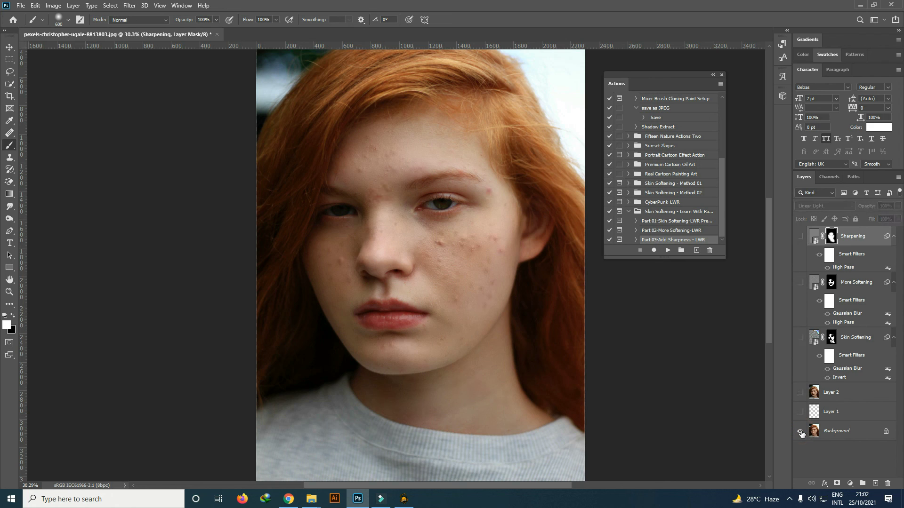
left_click(800, 432, "alt")
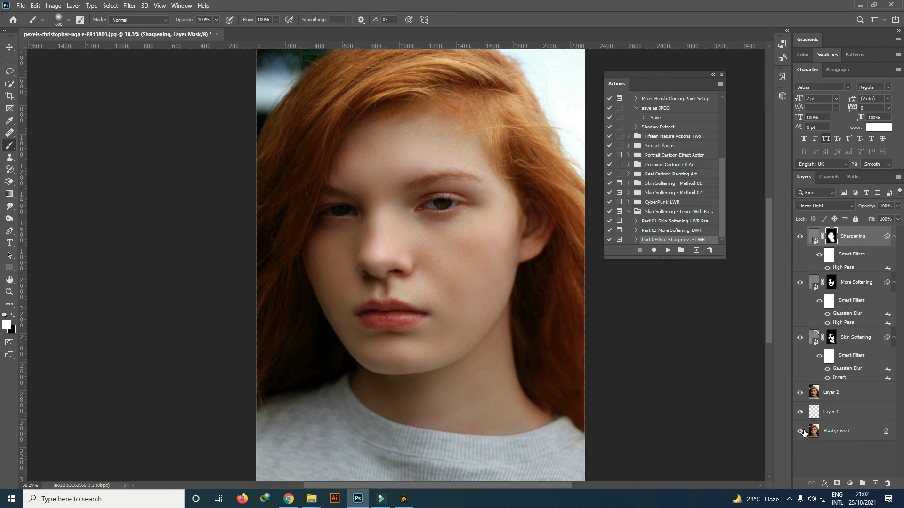
left_click(800, 432, "alt")
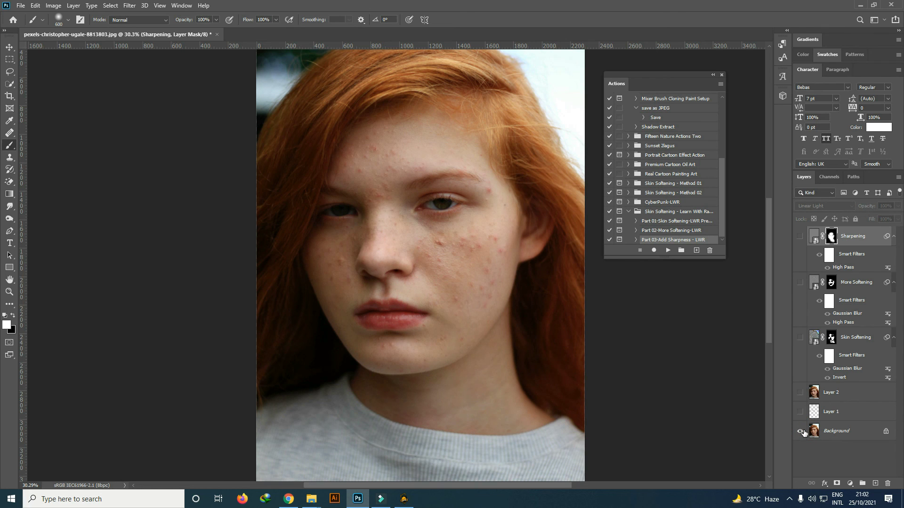
left_click(801, 432, "alt")
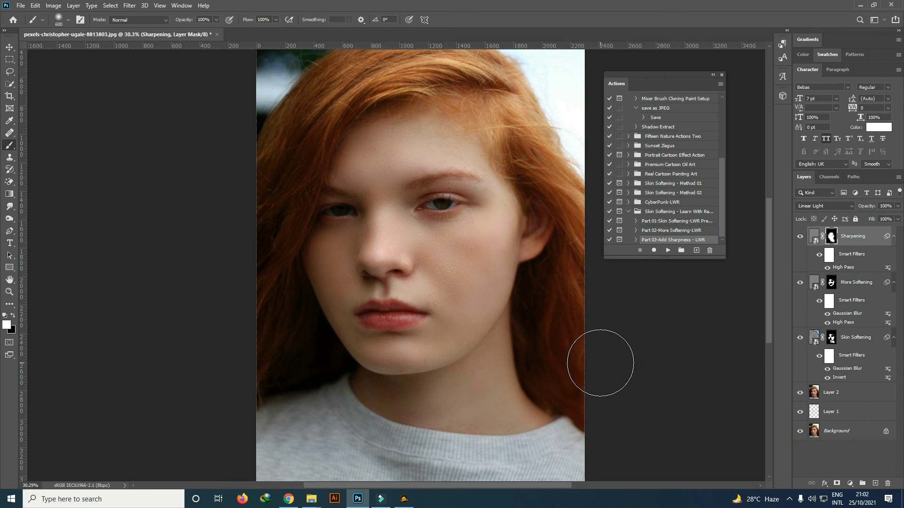